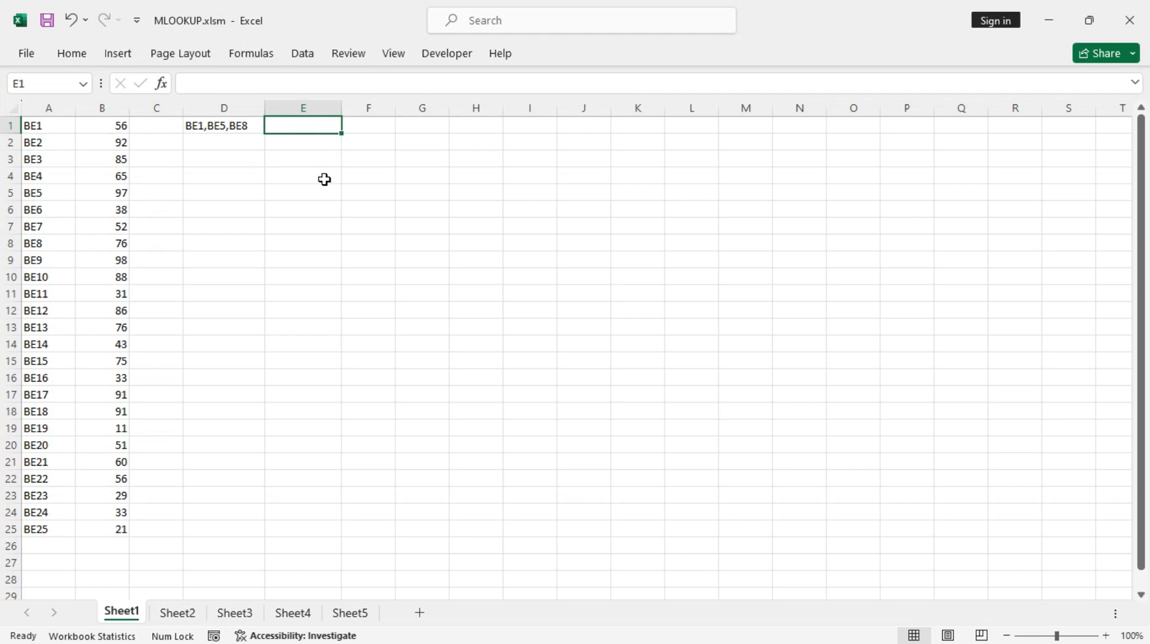
Enter =TEXTJOIN(",",,VLOOKUP(FILTERXML("<t><s>"&SUBSTITUTE(D1,",","</s><s>")&"</s></t>","//s"),A$1:B$25,2,0)) in E1, temporarily evaluating its FILTERXML part.
type("=")
type("TEXTJOIN(\",\",,VLOOKUP(FILTERXML(\"<t><s>\"&SUBSTITUTE(D1,\",\",\"</s><s>\")&\"</s></t>\",\"//s\"),A$1:B$25,2,0))")
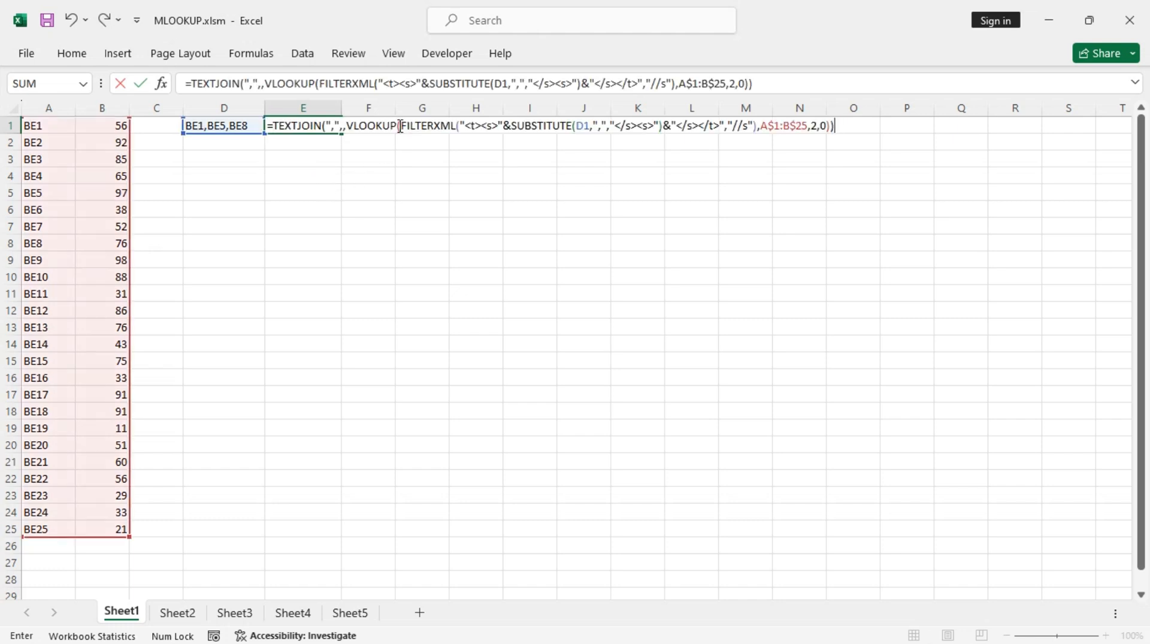
left_click_drag(405, 124, 757, 126)
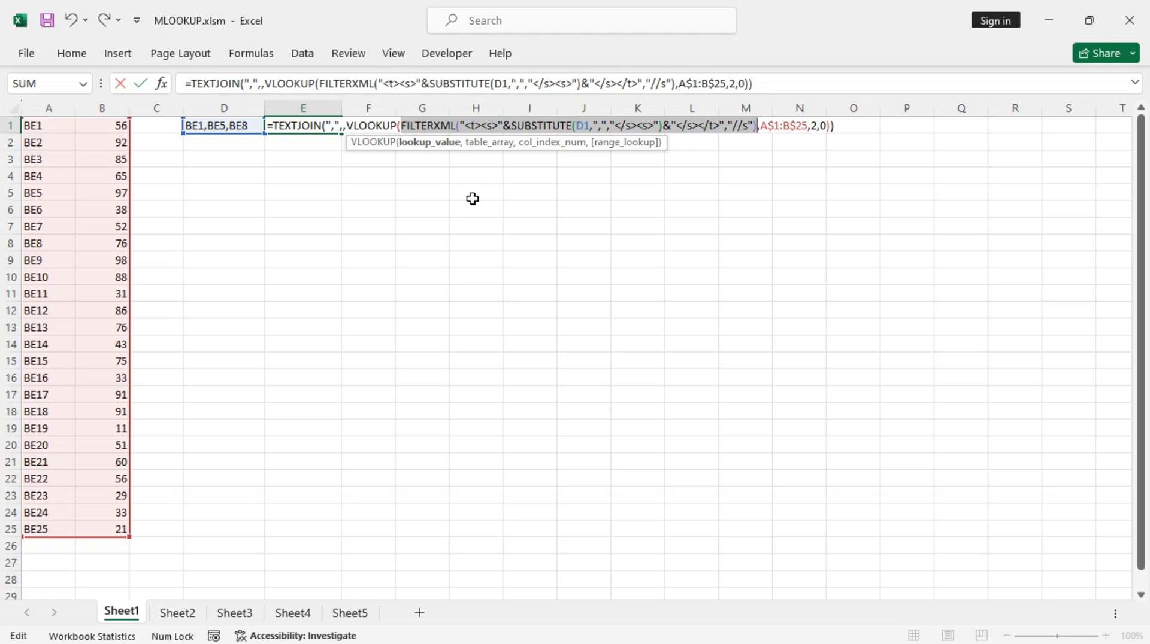
key("F9")
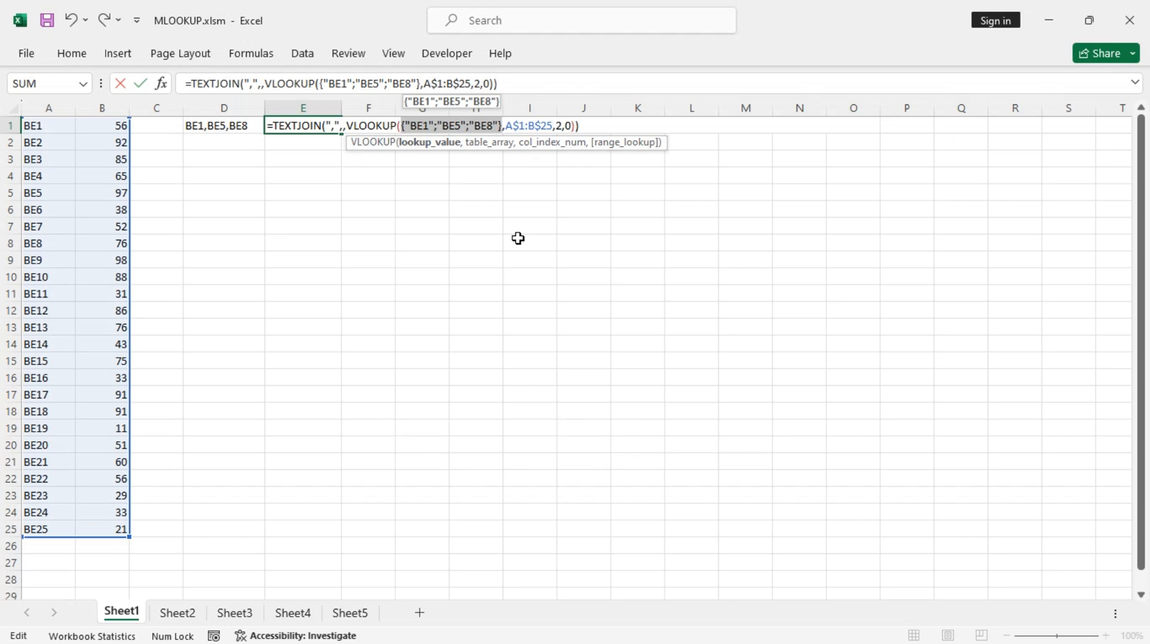
key("ctrl+z")
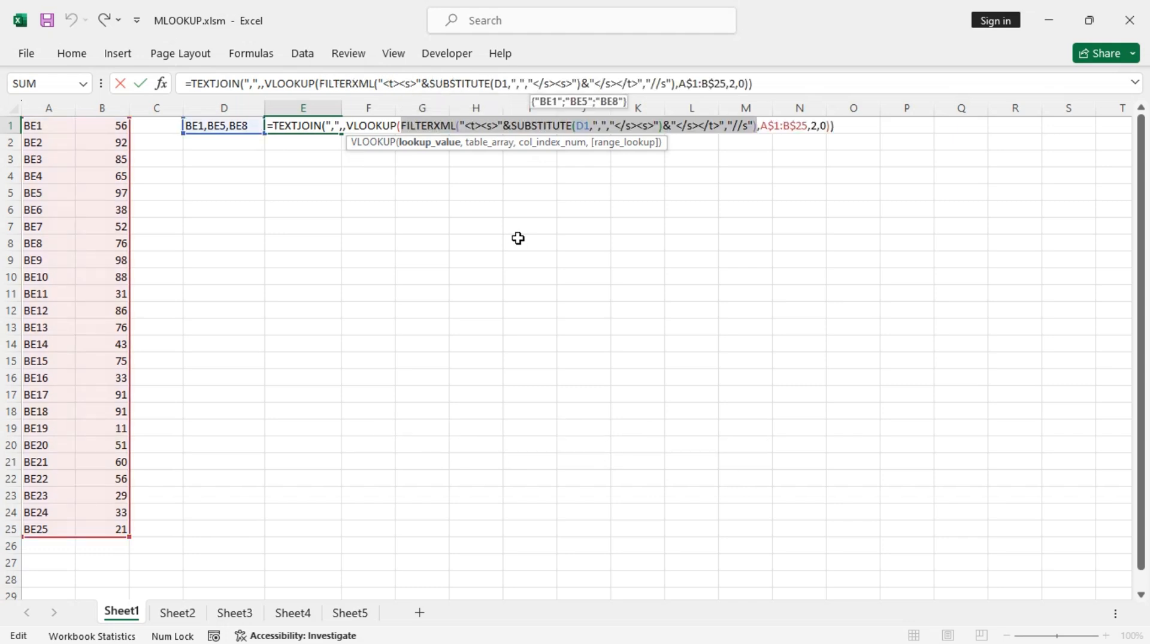
left_click(782, 127)
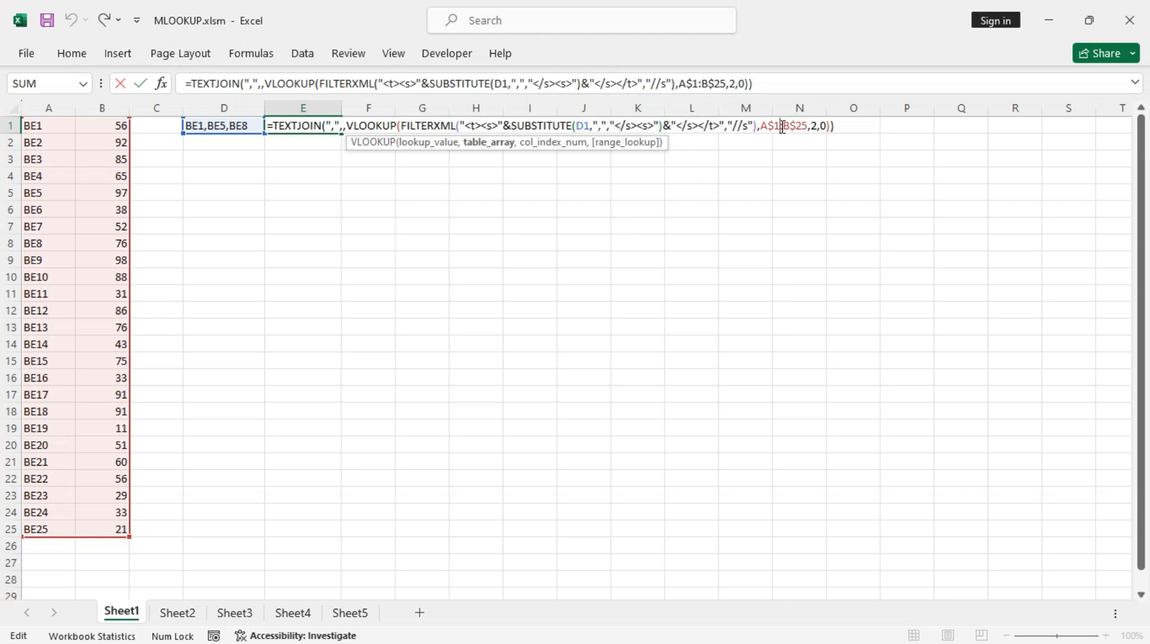
left_click(815, 125)
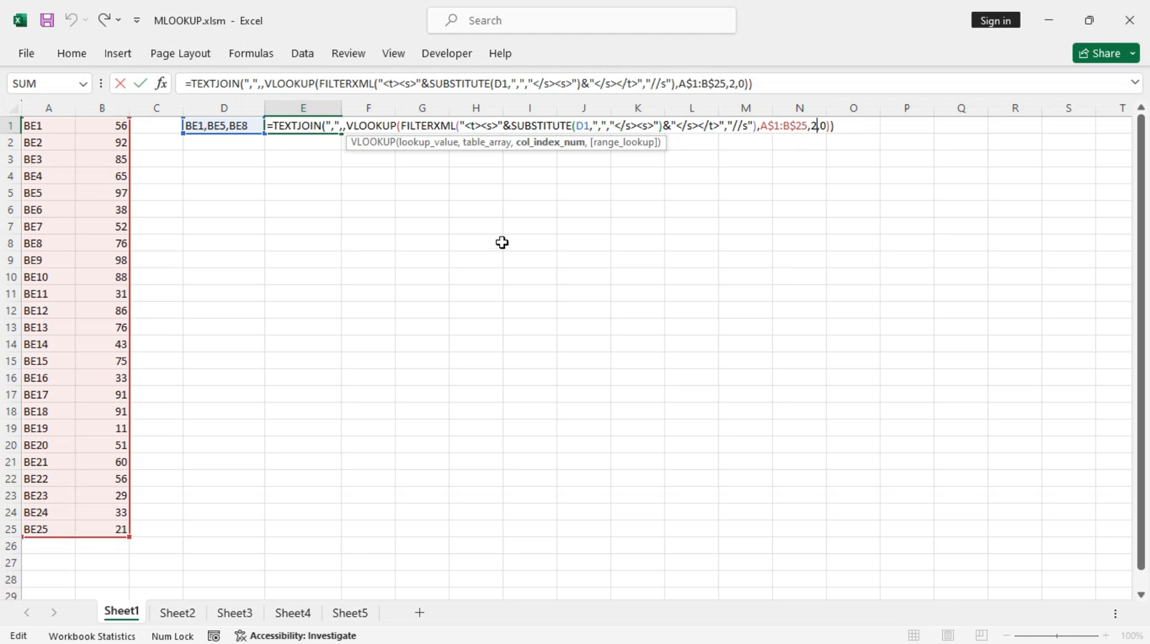
key("ctrl+Return")
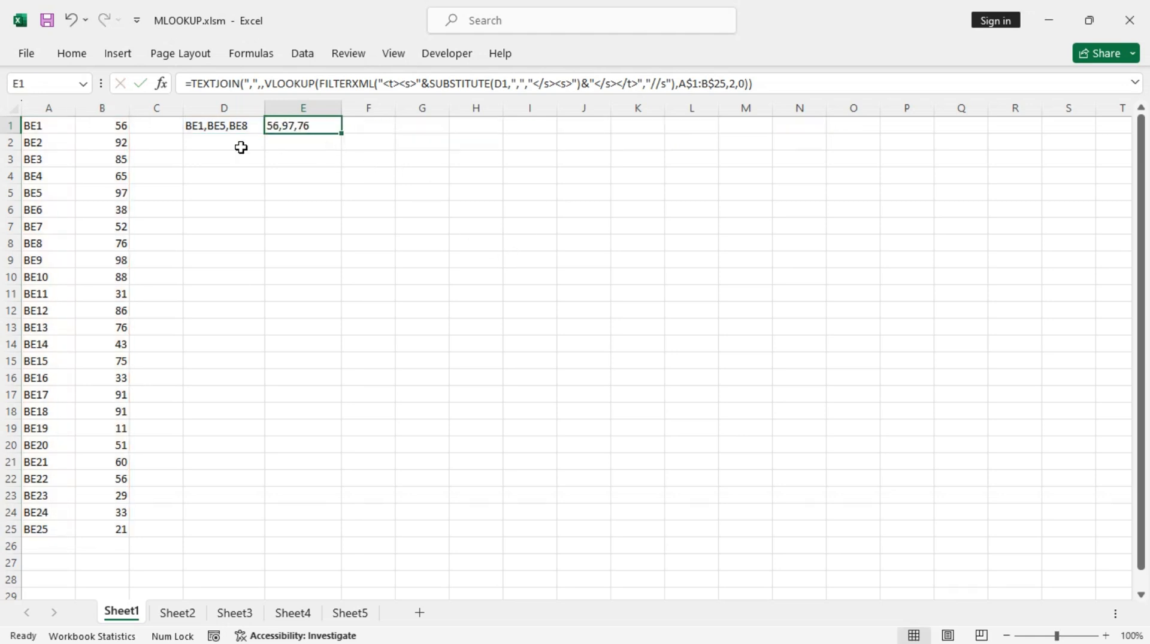
Compare the result in E1 with the source rows for BE1, BE5 and BE8 in columns A and B.
left_click(46, 127, "ctrl")
left_click_drag(46, 127, 117, 125)
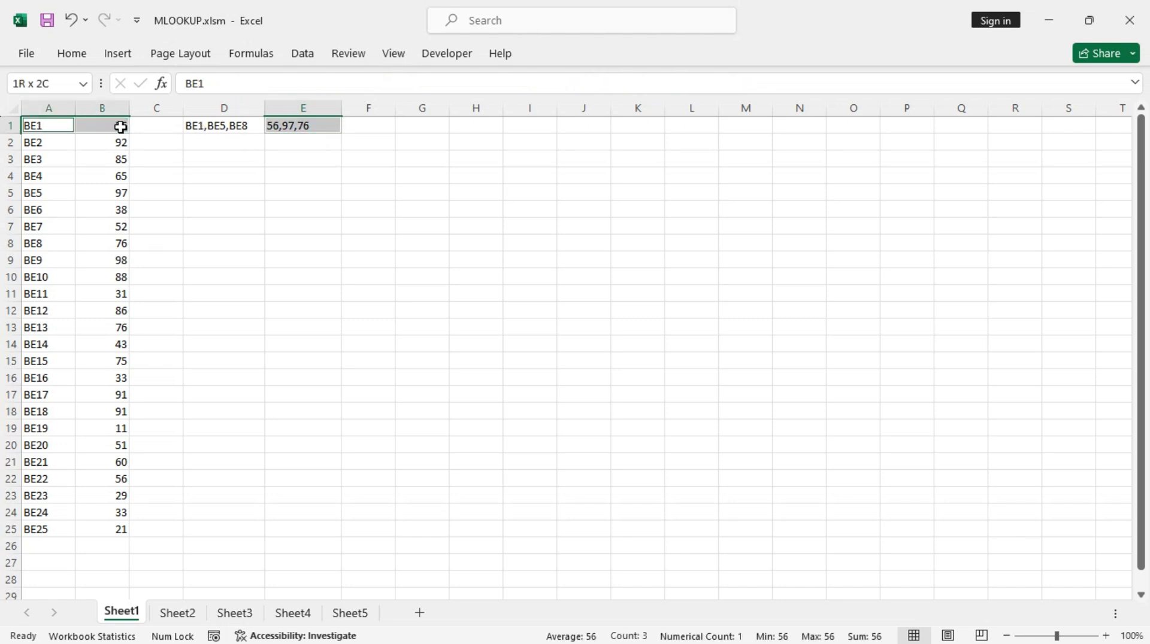
left_click(37, 193, "ctrl")
left_click_drag(38, 192, 92, 192)
left_click_drag(42, 243, 92, 243)
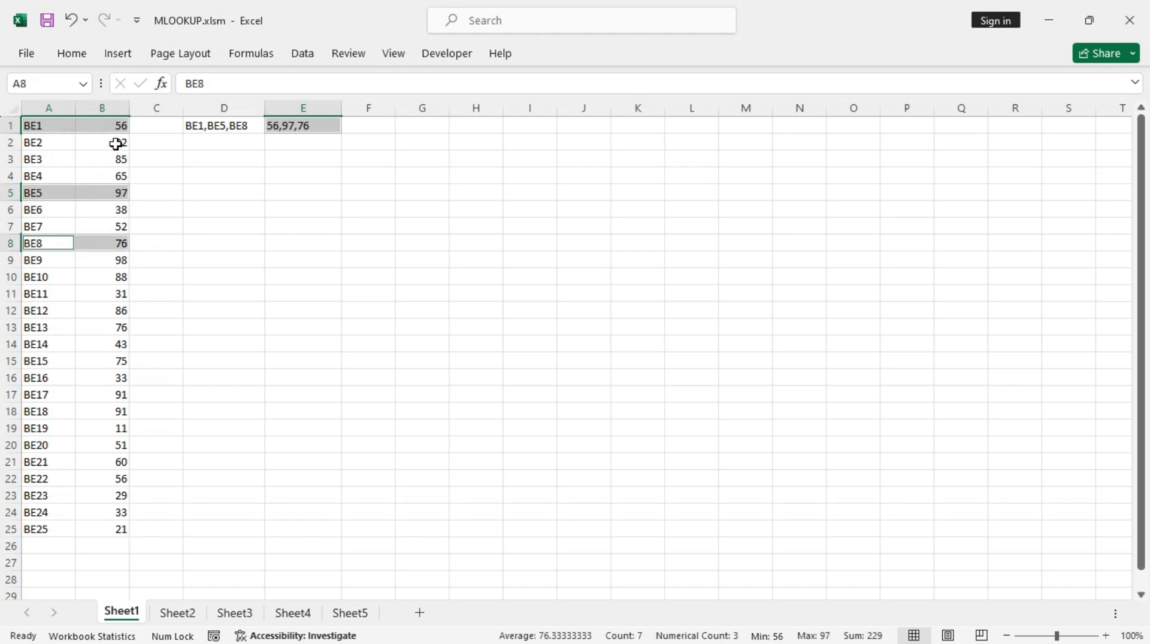
left_click(305, 124)
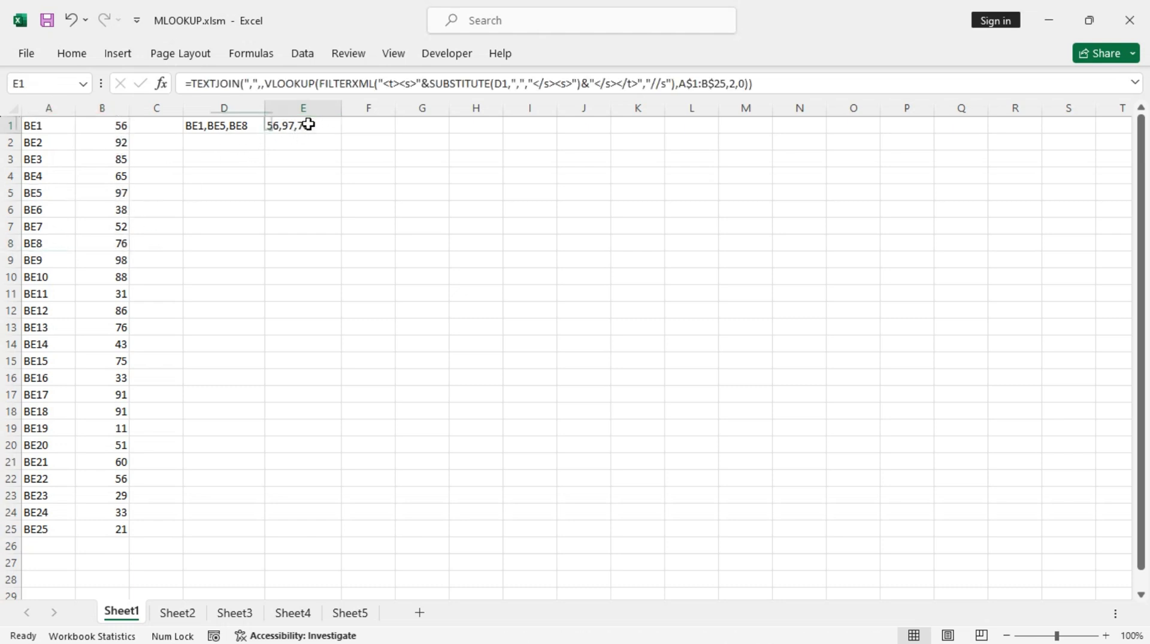
On Sheet2, start a TEXTJOIN formula in F1 with a comma delimiter and TRUE to ignore empty cells.
left_click(180, 614)
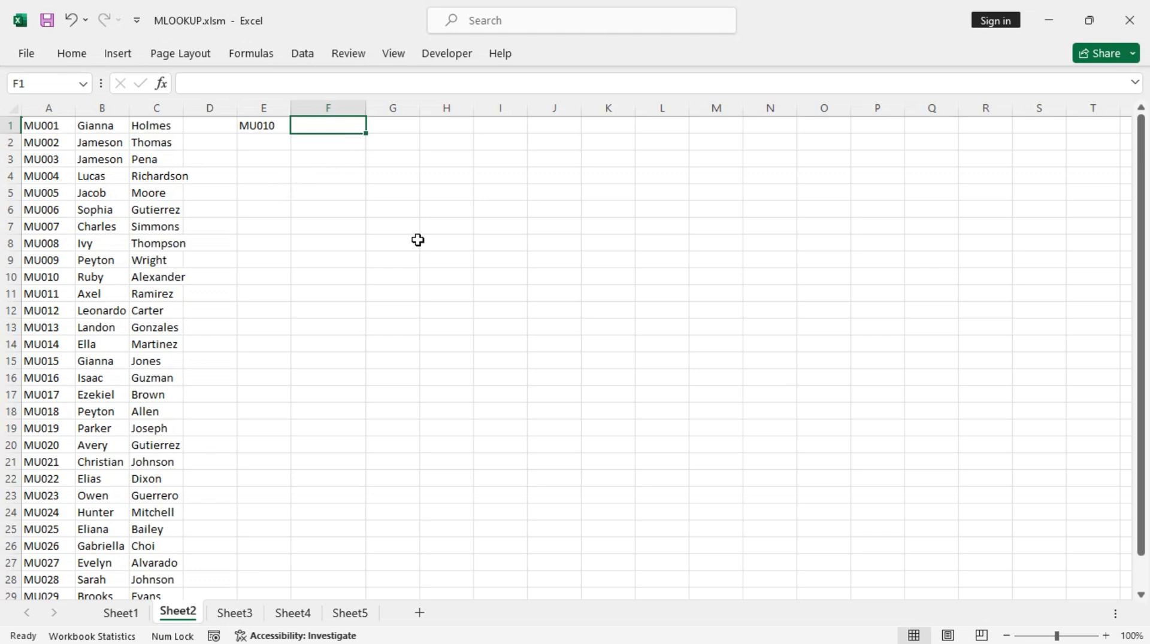
type("=")
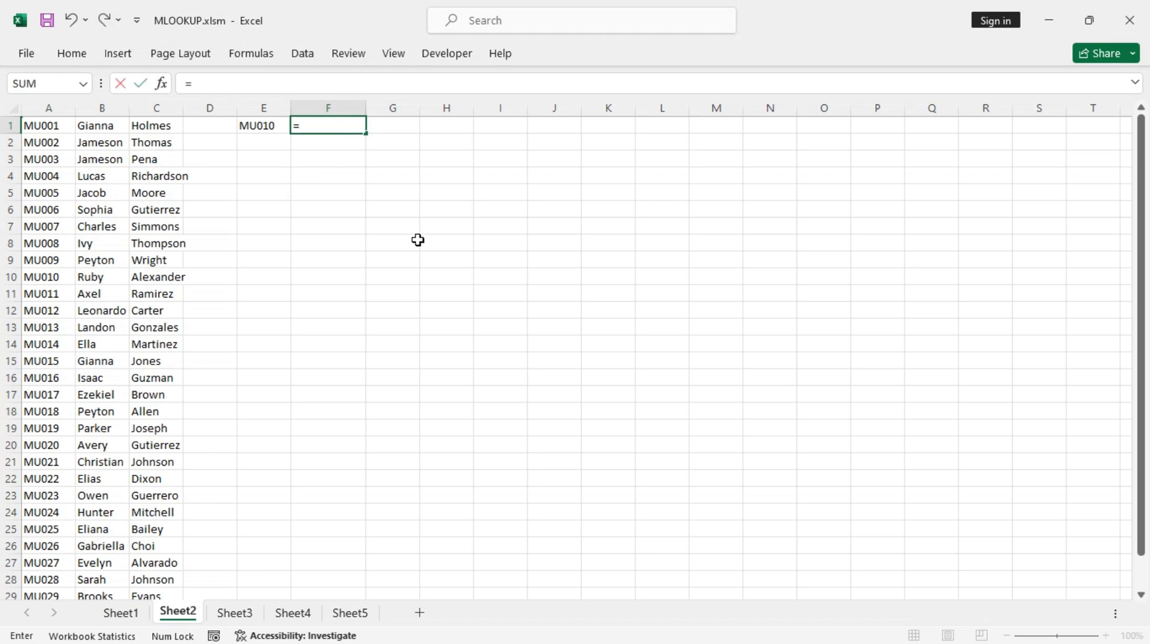
type("tex")
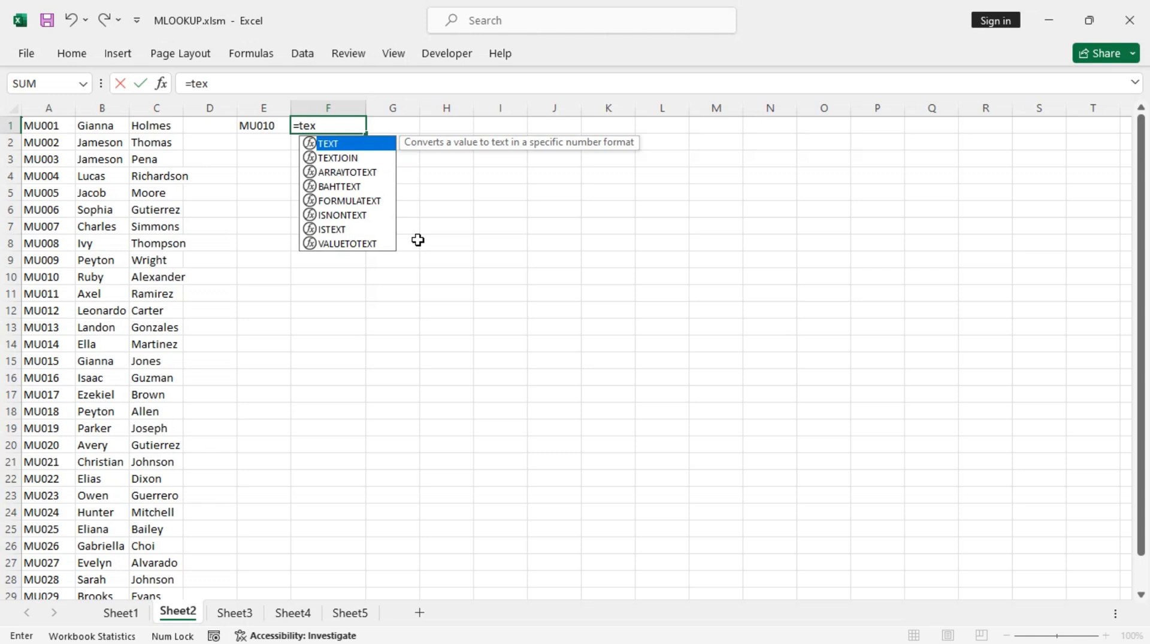
key("Down")
key("Tab")
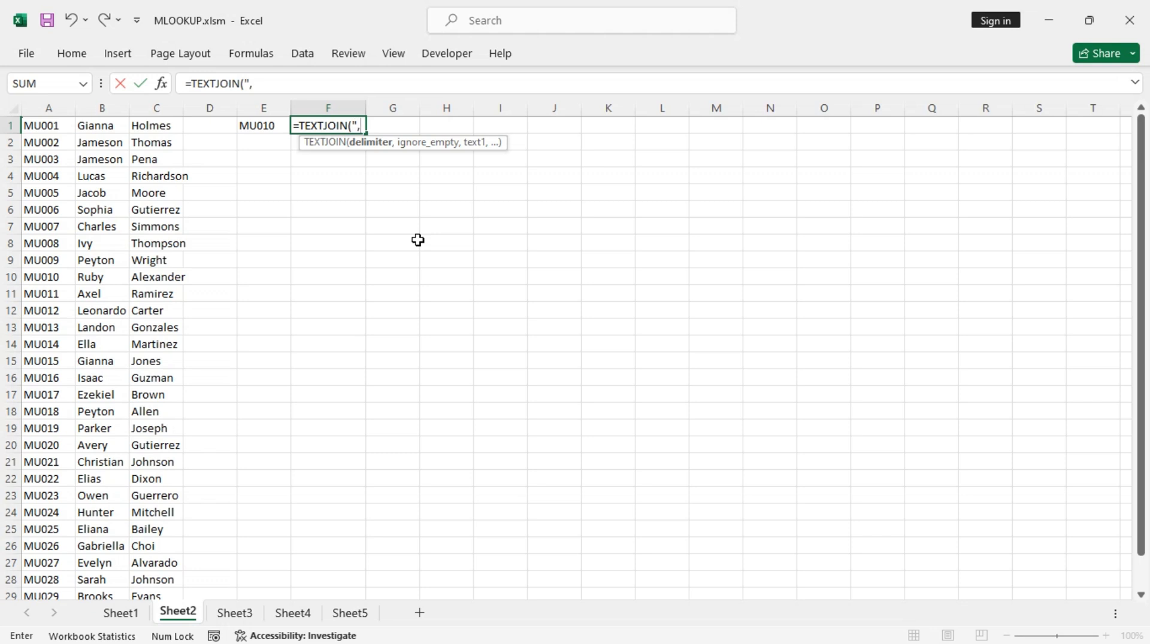
type("\",\",")
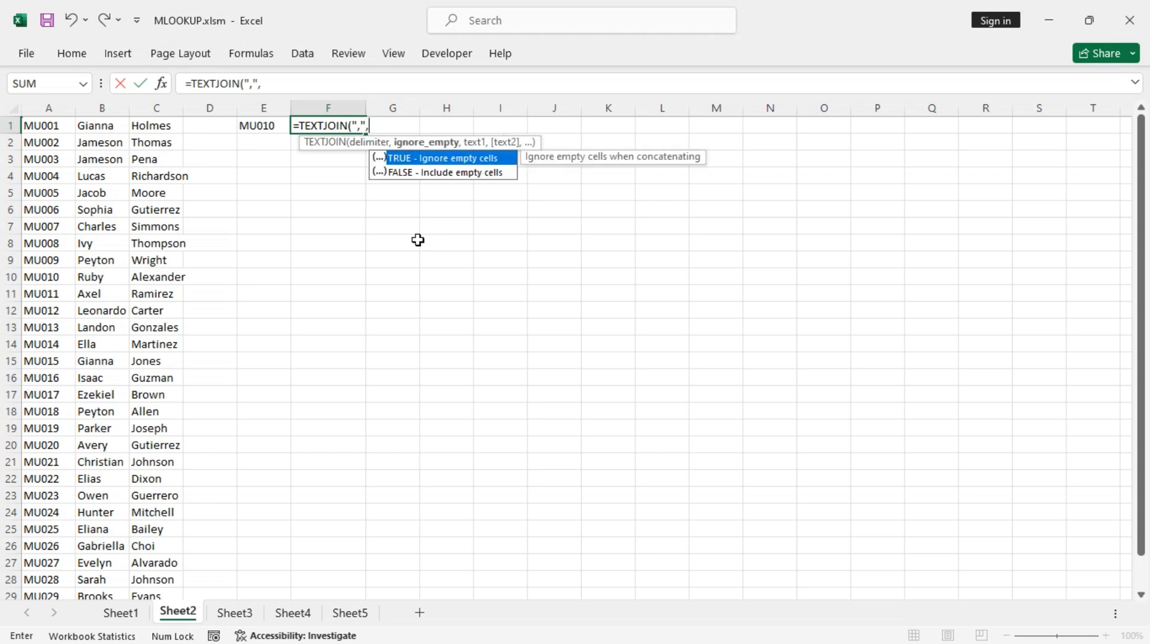
key("Tab")
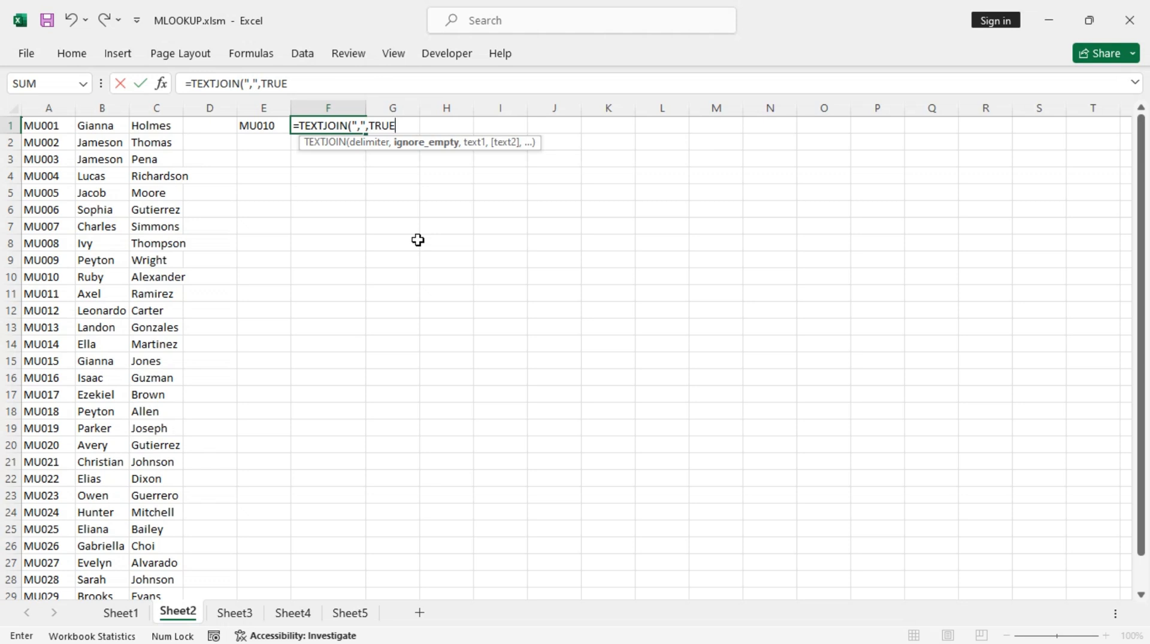
type(",")
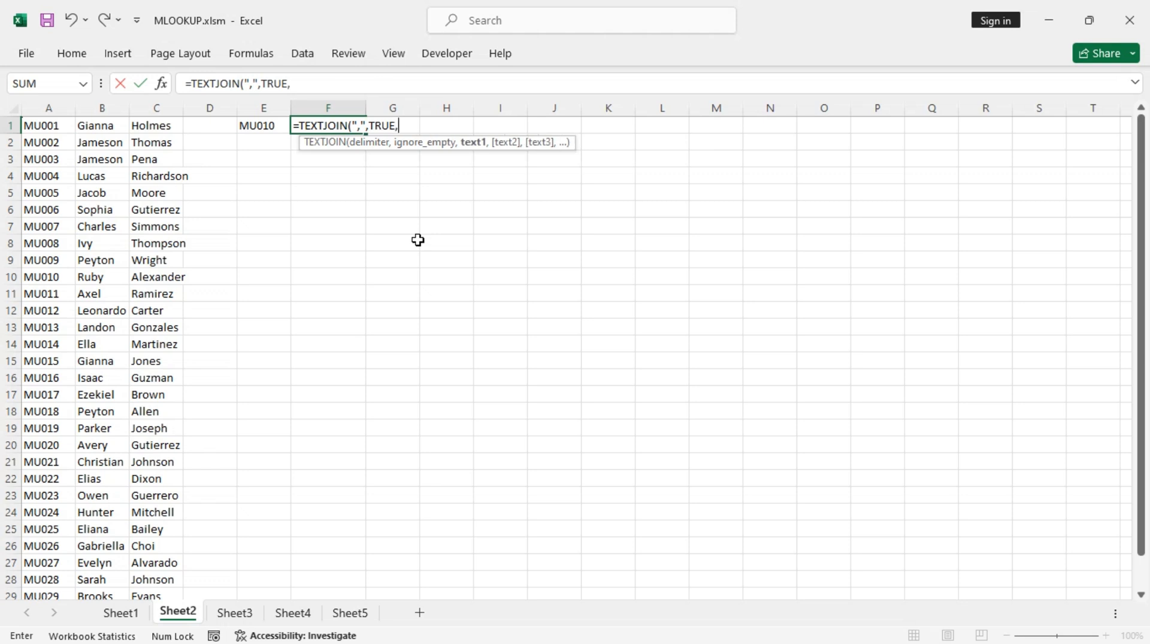
Complete the F1 formula with VLOOKUP(E1,$A$1:$C$30,{3;2}) as the text to join.
type("vlo")
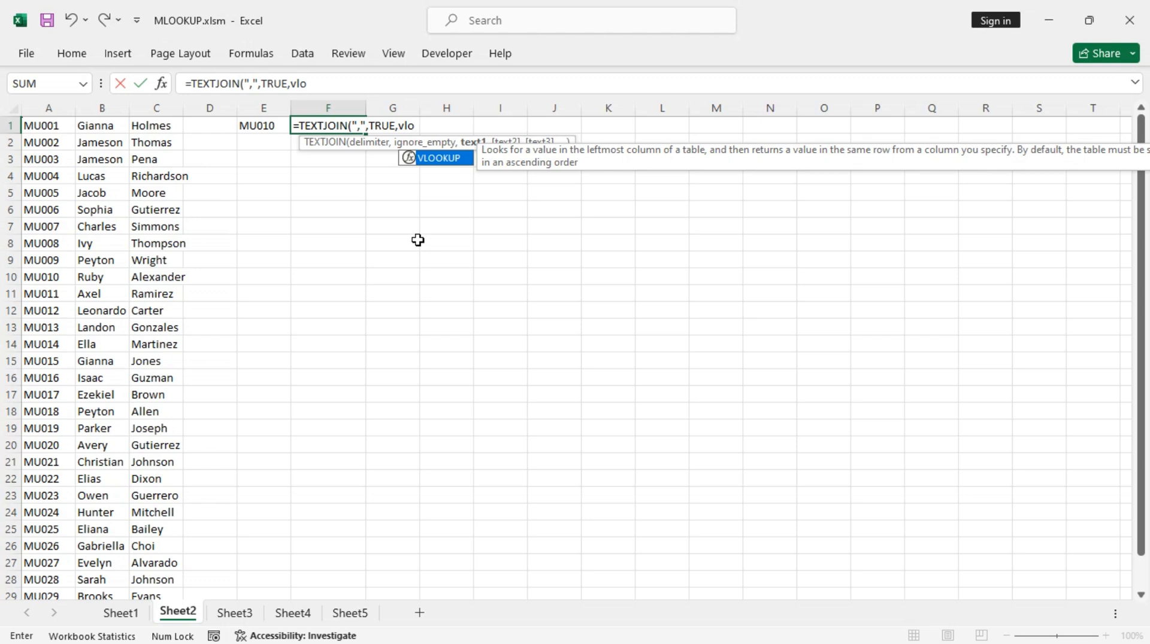
key("Tab")
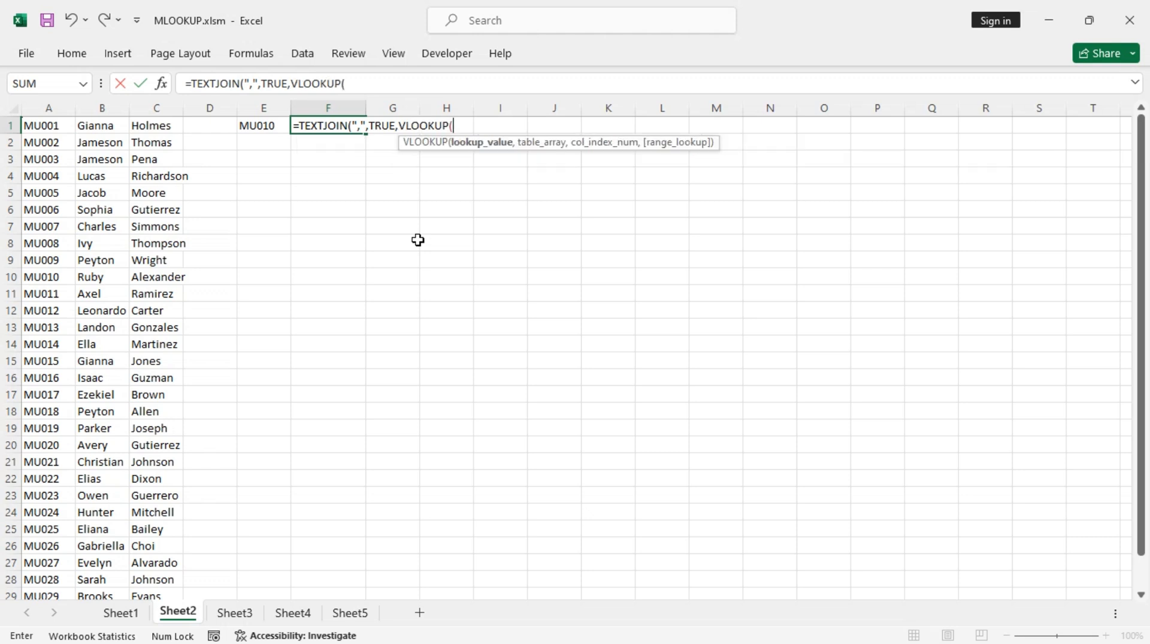
left_click(263, 124)
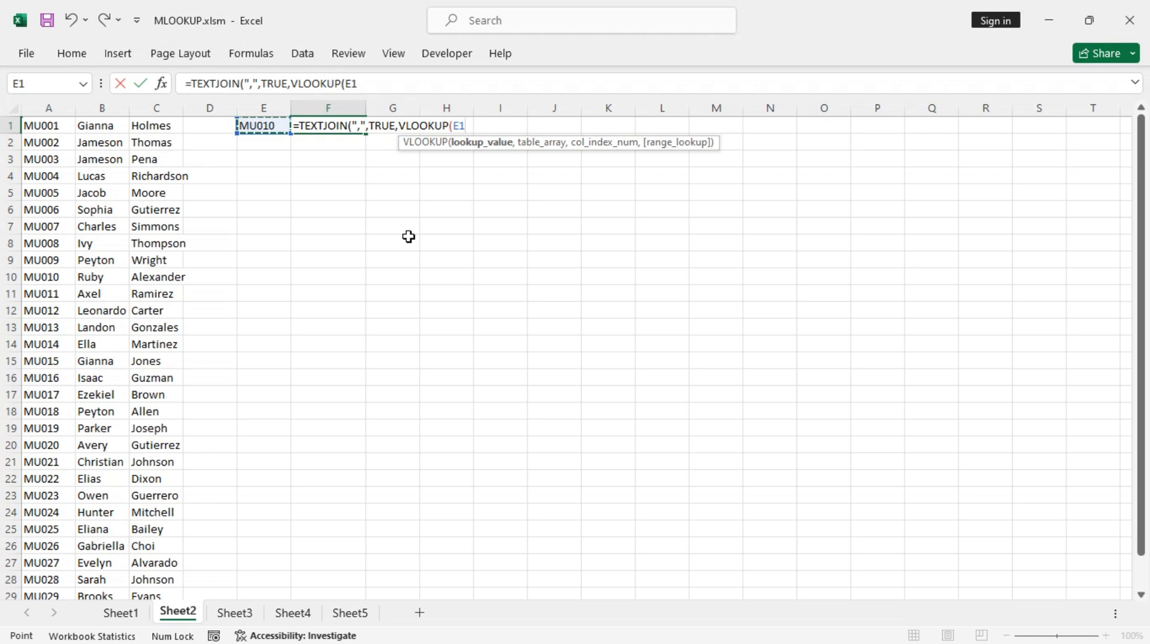
type(",")
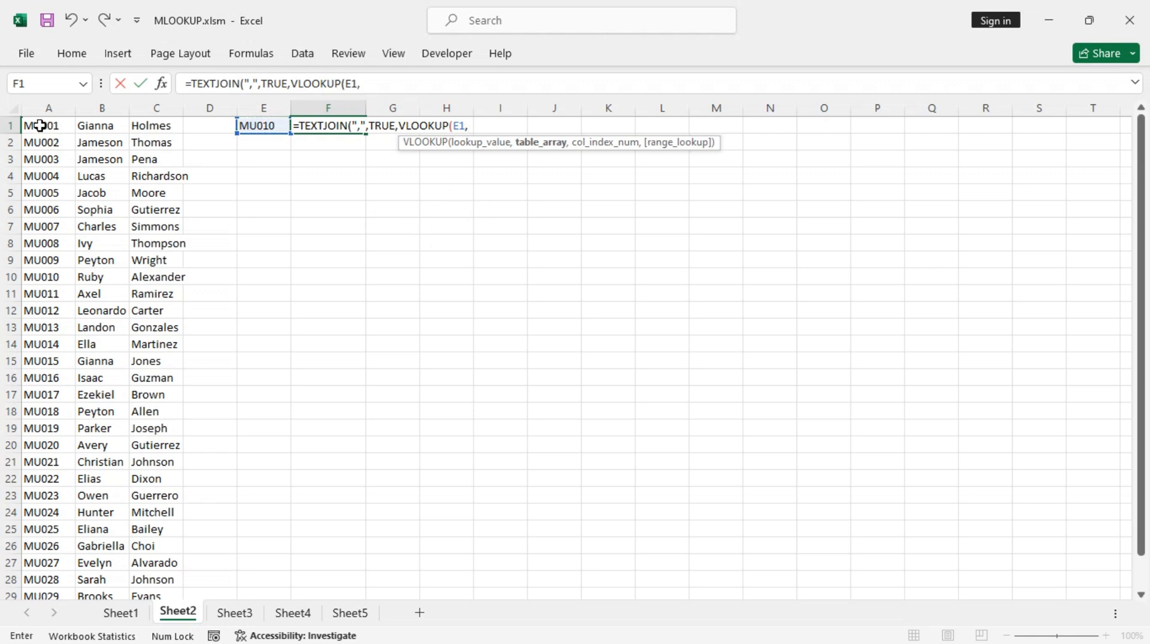
left_click_drag(42, 124, 146, 521)
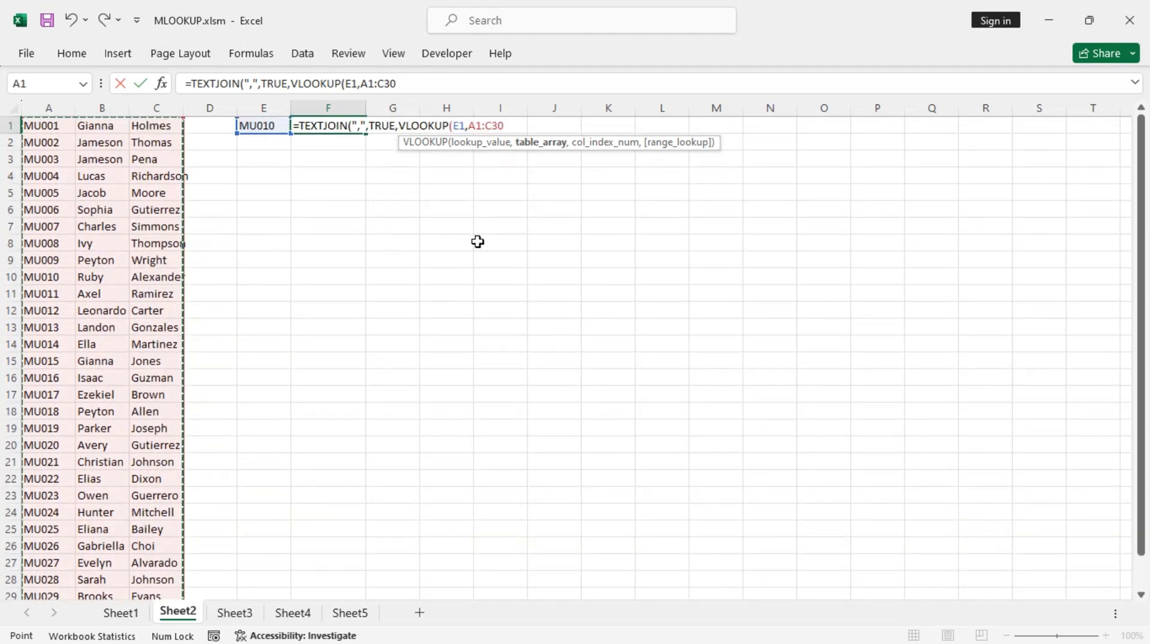
key("F4")
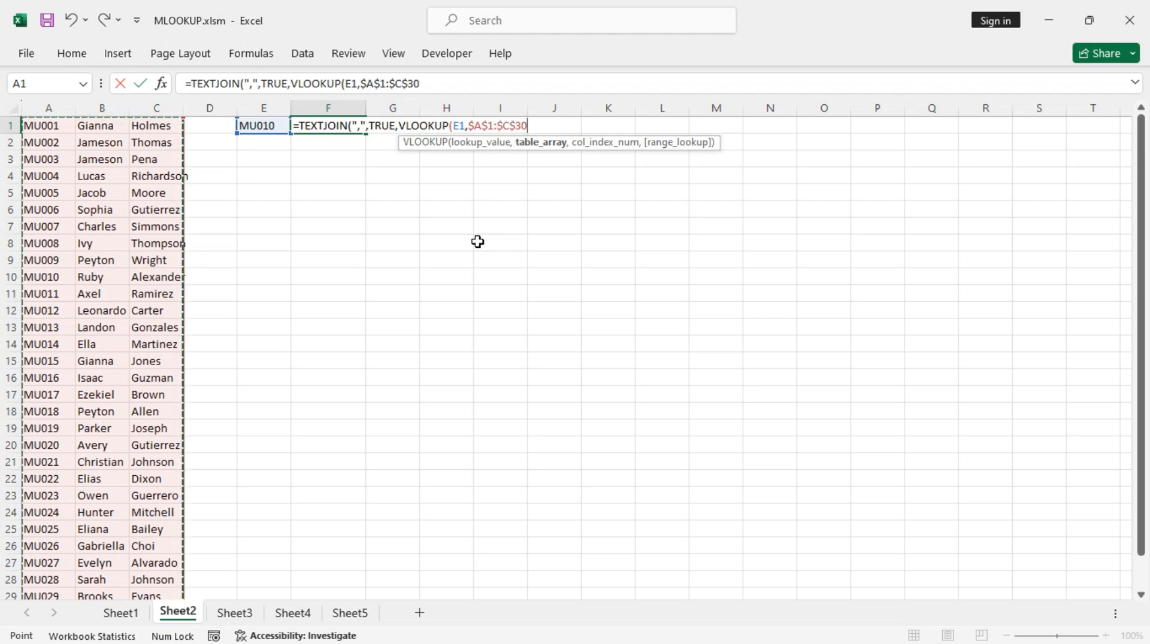
type(",{")
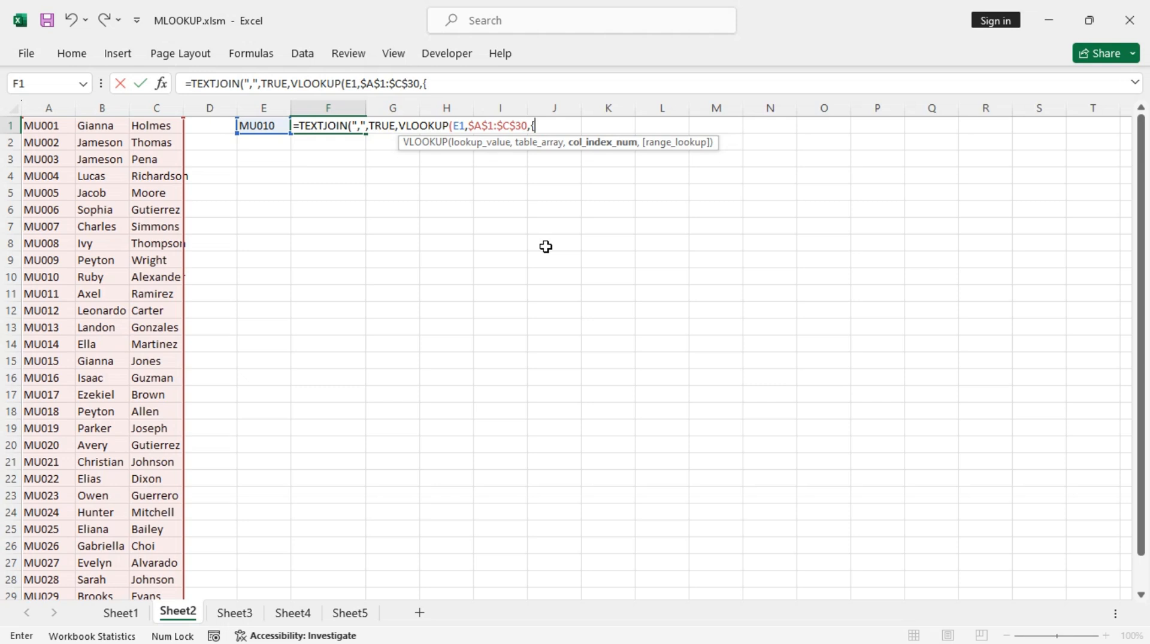
type("3;2}))")
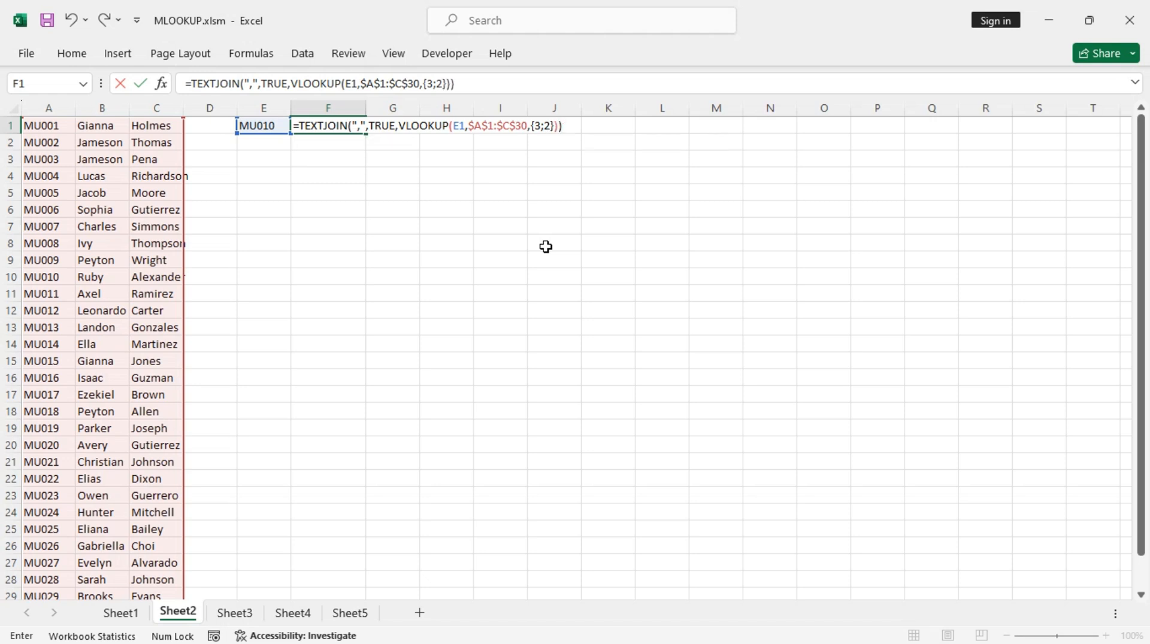
key("ctrl+Return")
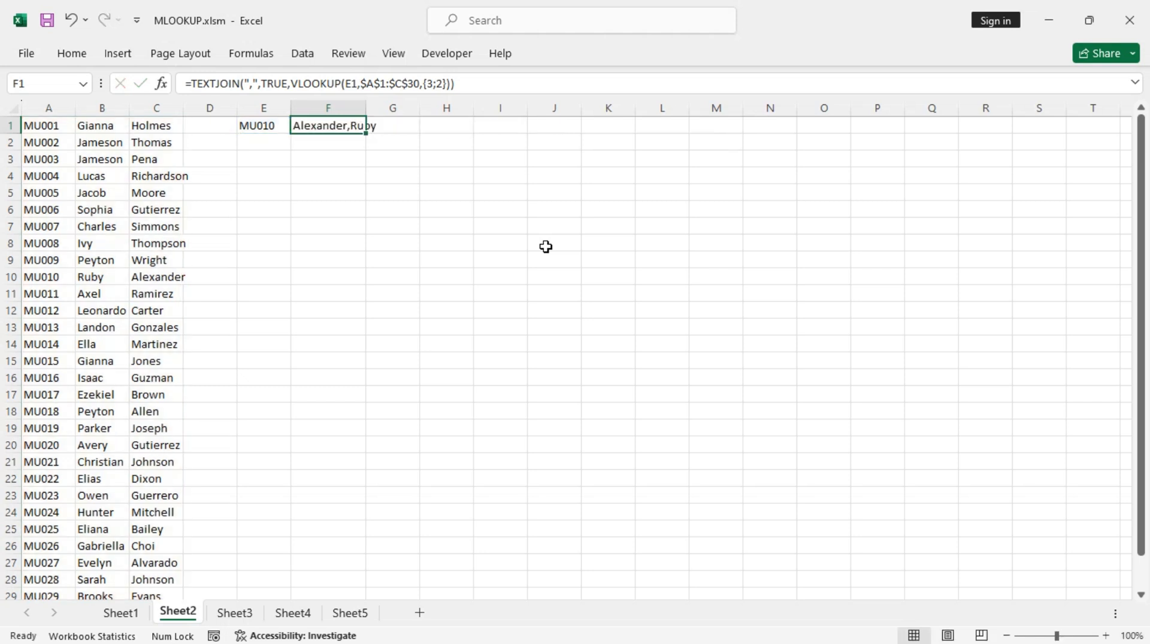
Change the lookup code in E1 to the code listed in A7.
left_click(276, 123)
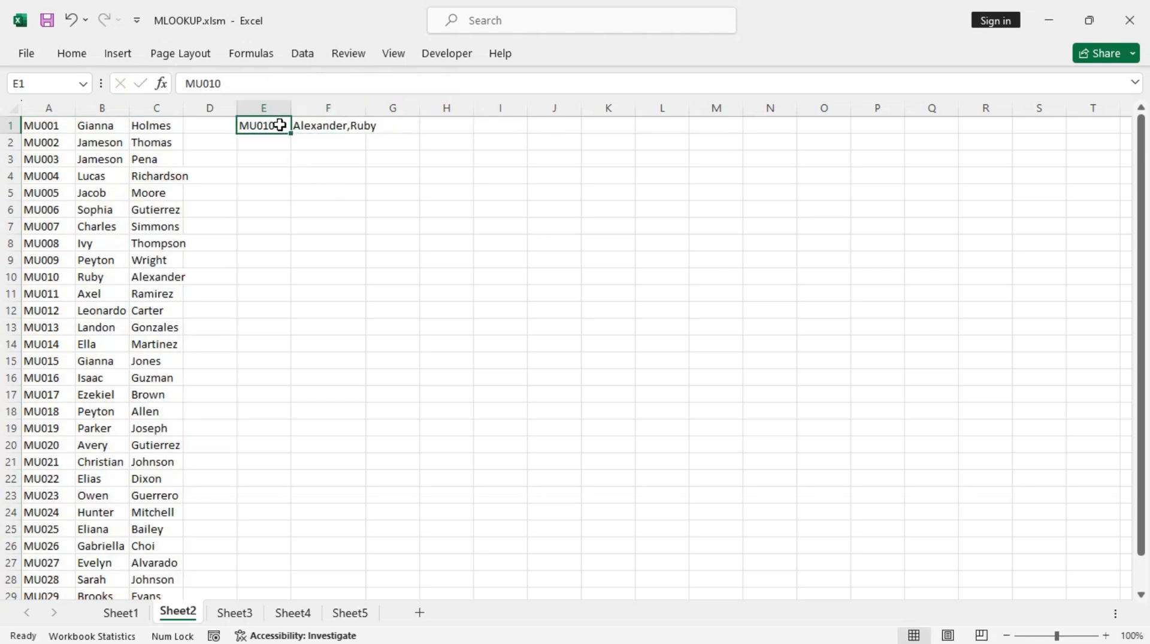
double_click(280, 123)
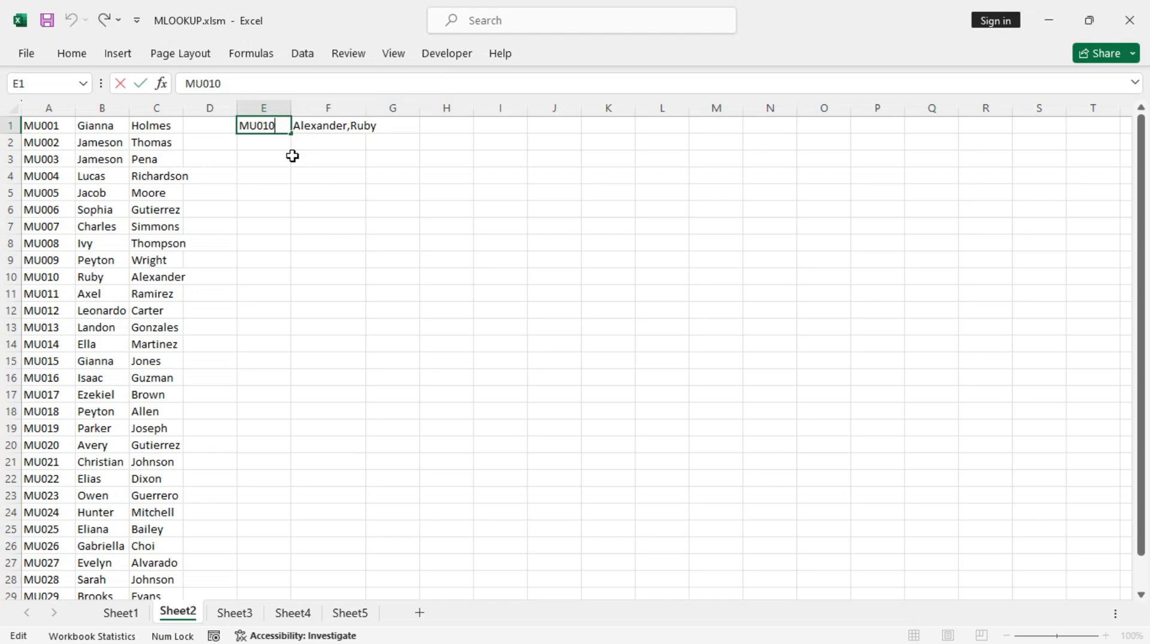
key("BackSpace")
type("07")
key("Return")
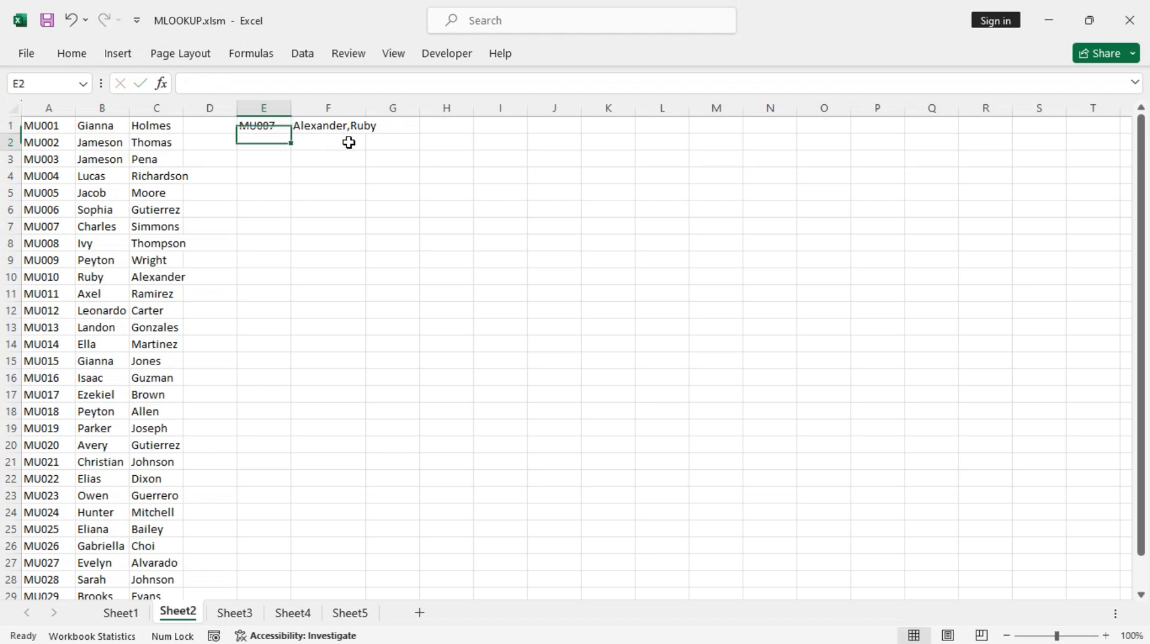
Check the joined name in F1 against the first and last names in B7 and C7.
left_click(348, 125)
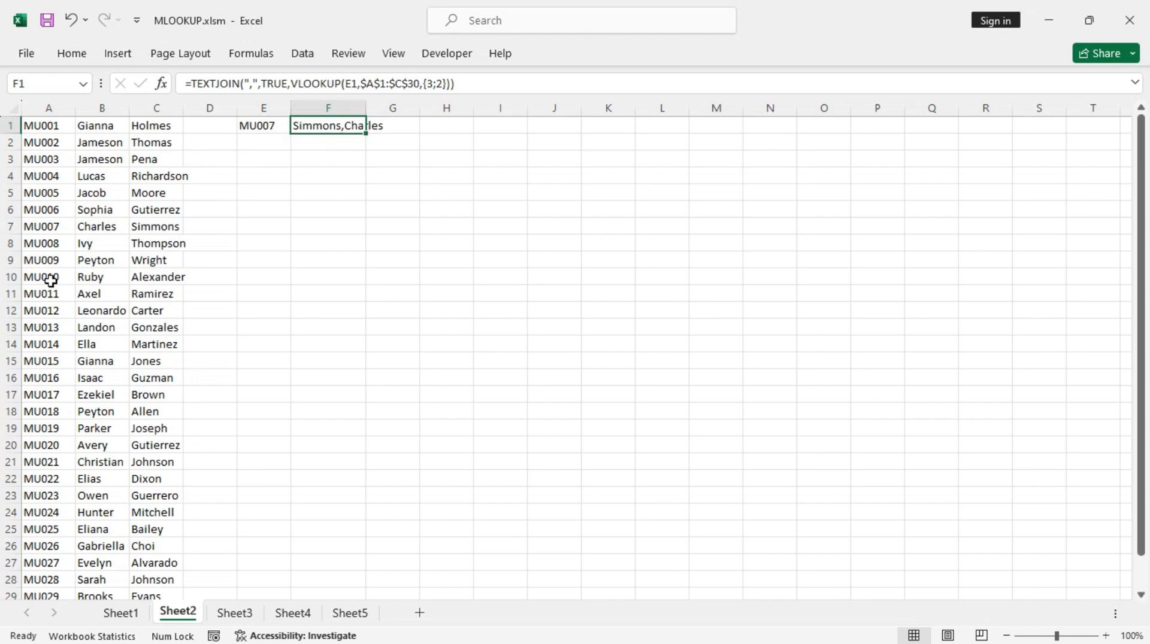
left_click(107, 225)
left_click(161, 226)
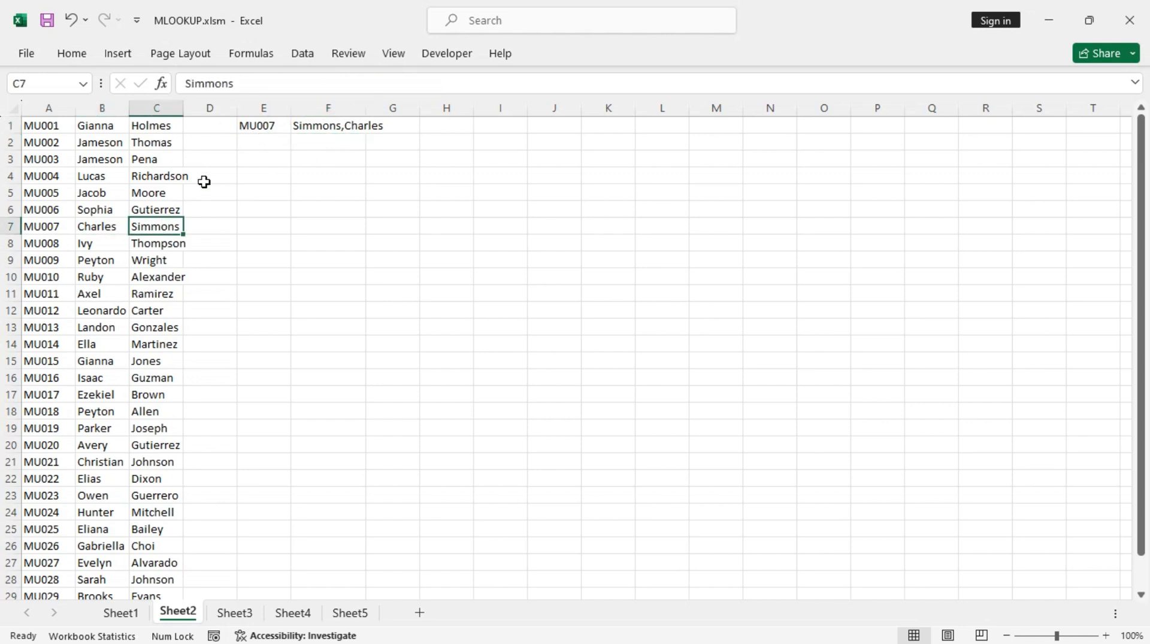
left_click(319, 123)
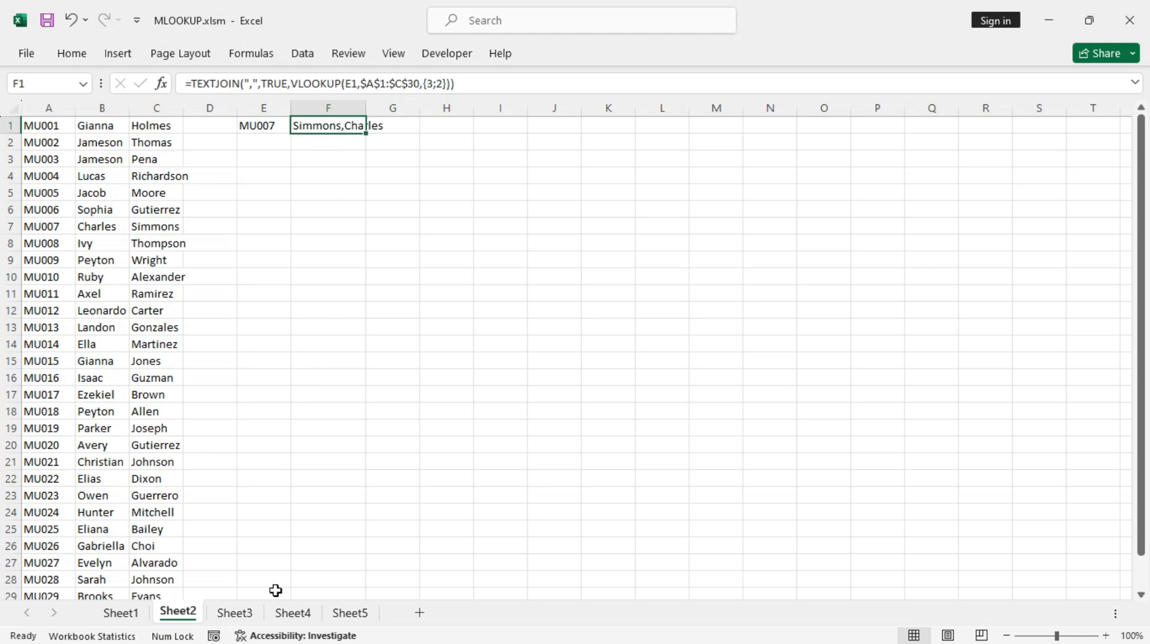
On Sheet3, list the distinct section names in D1 with =UNIQUE(A1:A24).
left_click(236, 614)
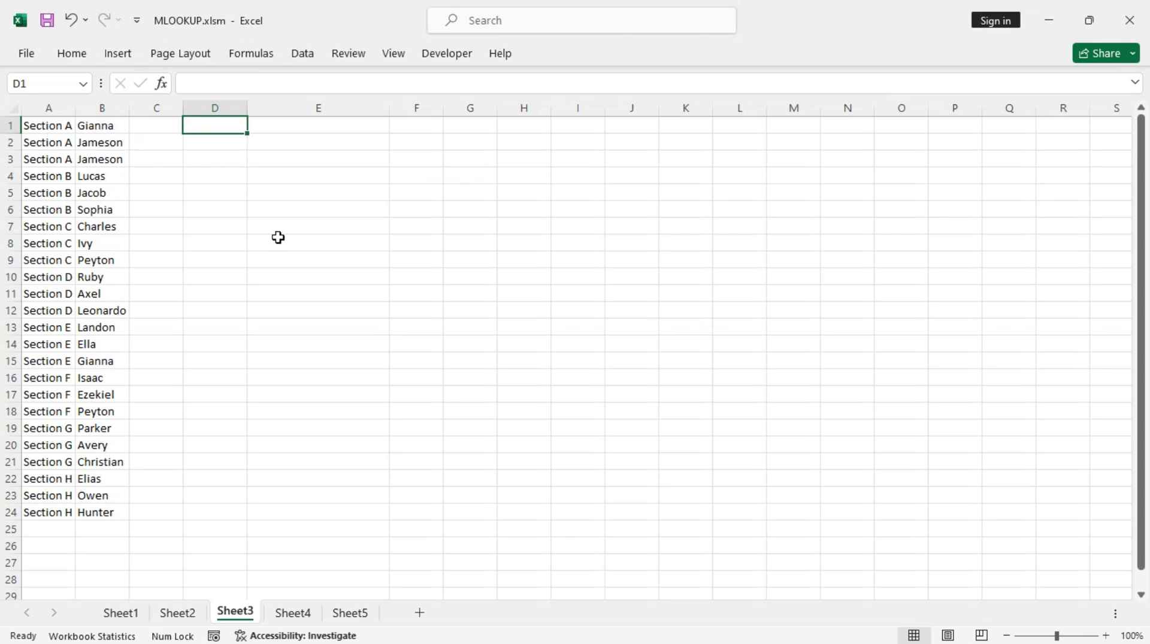
type("=")
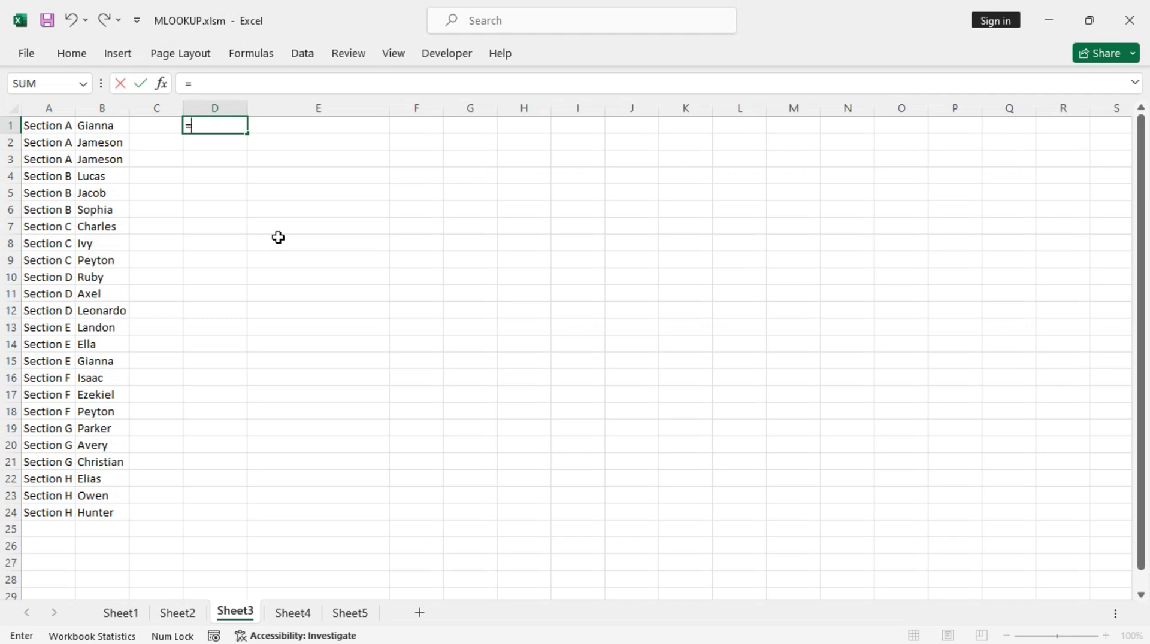
type("uni")
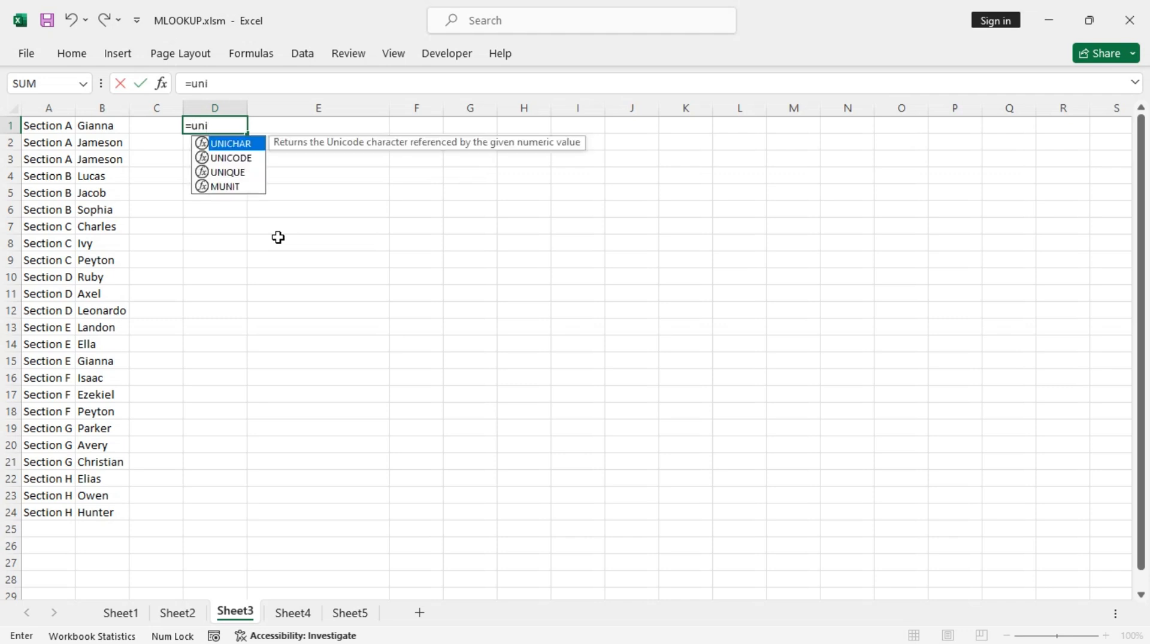
key("Down")
key("Down")
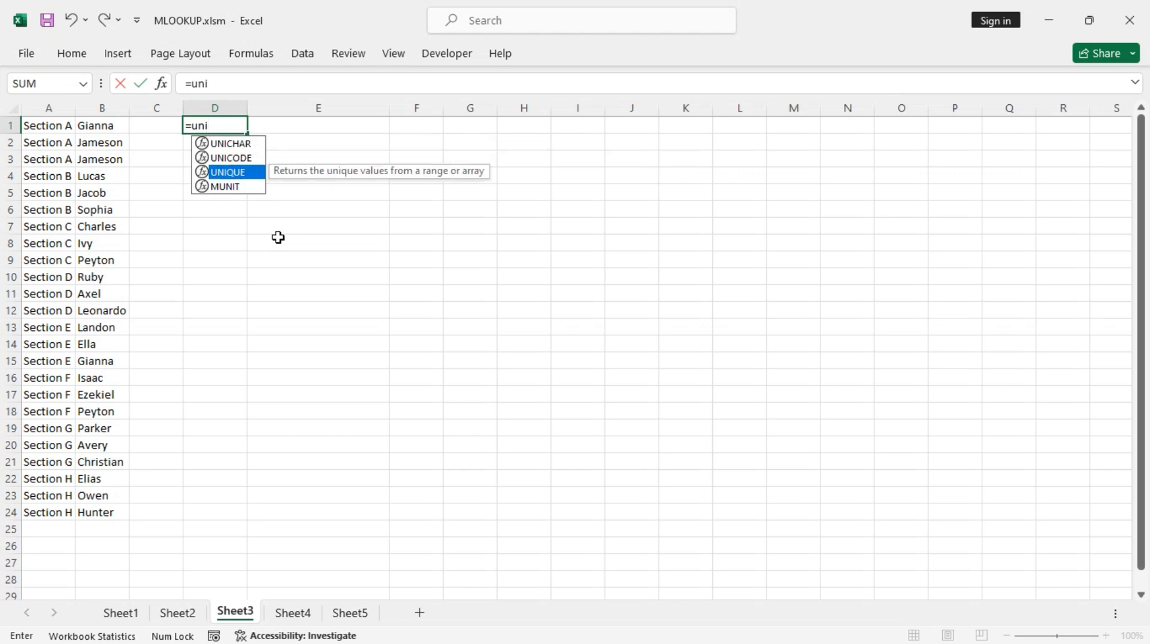
key("Tab")
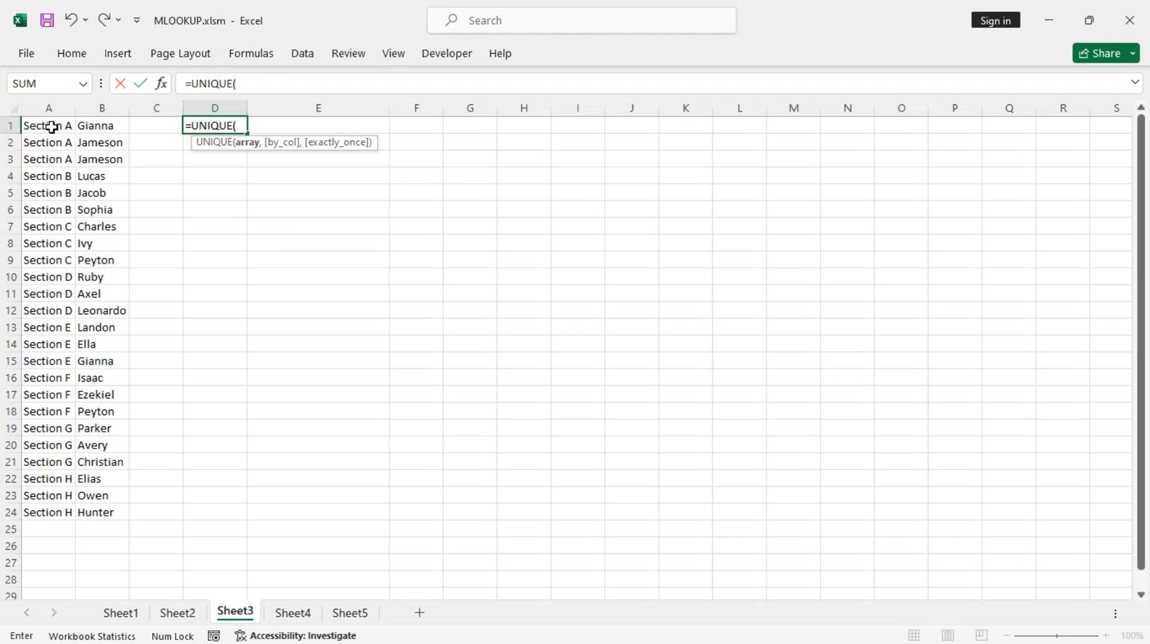
left_click_drag(48, 126, 40, 513)
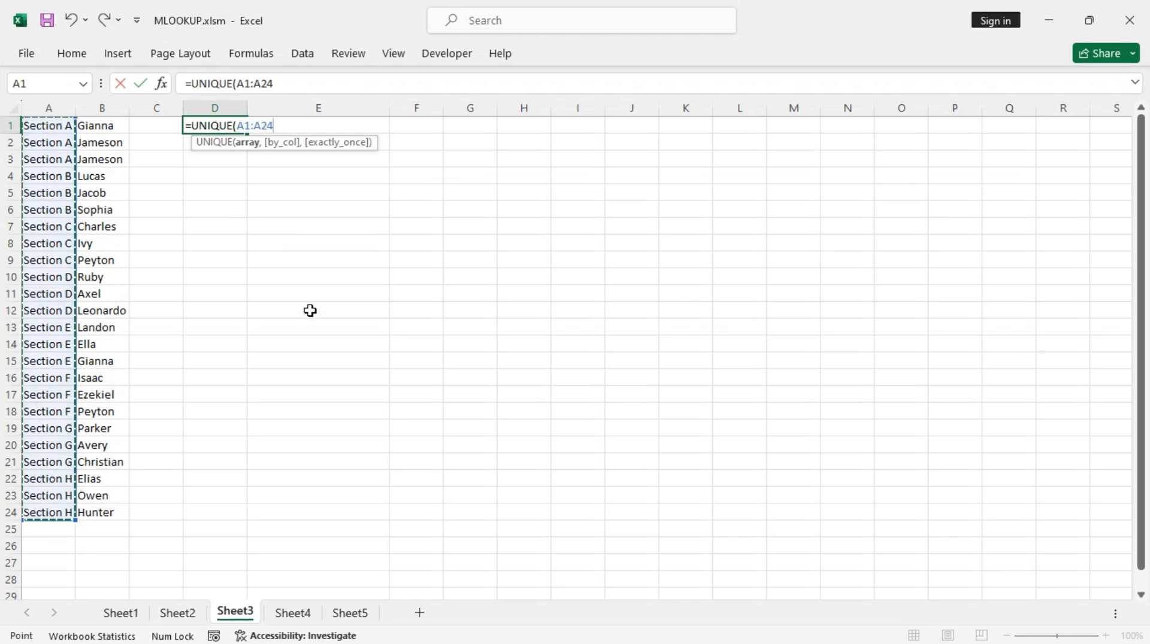
key("Right")
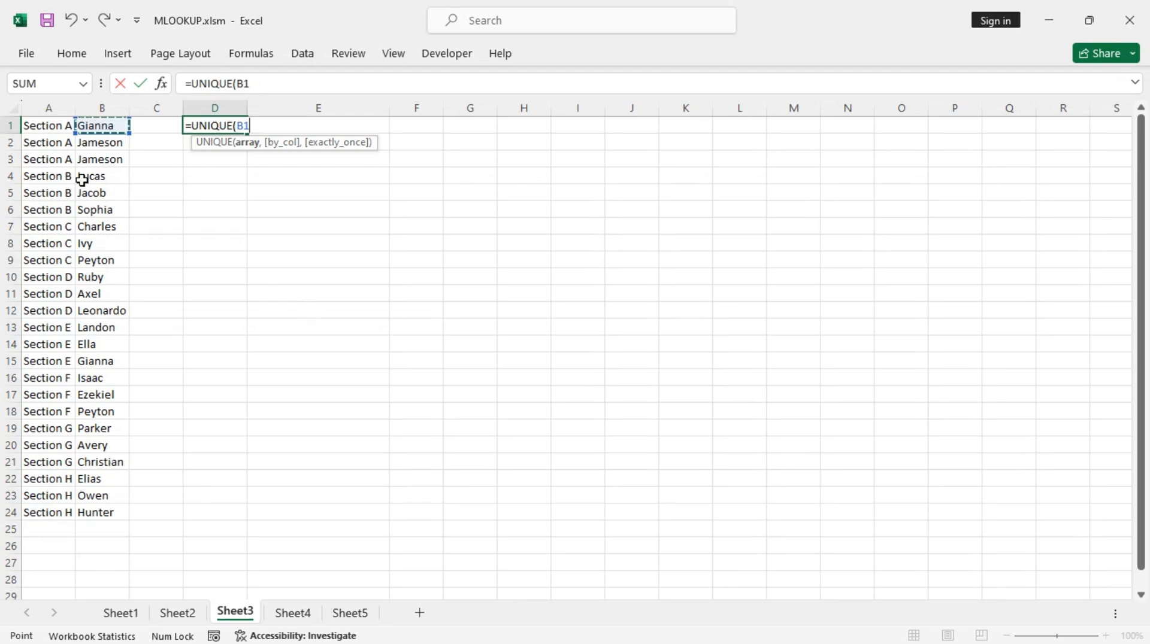
left_click_drag(51, 127, 42, 508)
key("Return")
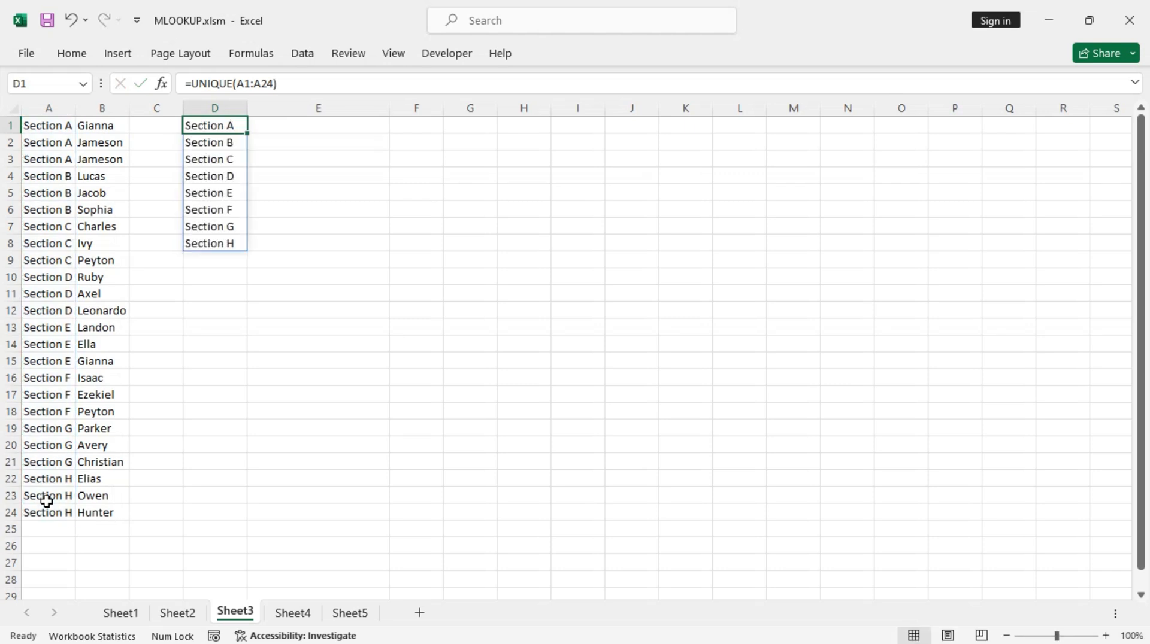
Start a TEXTJOIN formula in E1 with a comma delimiter and TRUE to ignore empty cells.
left_click(298, 123)
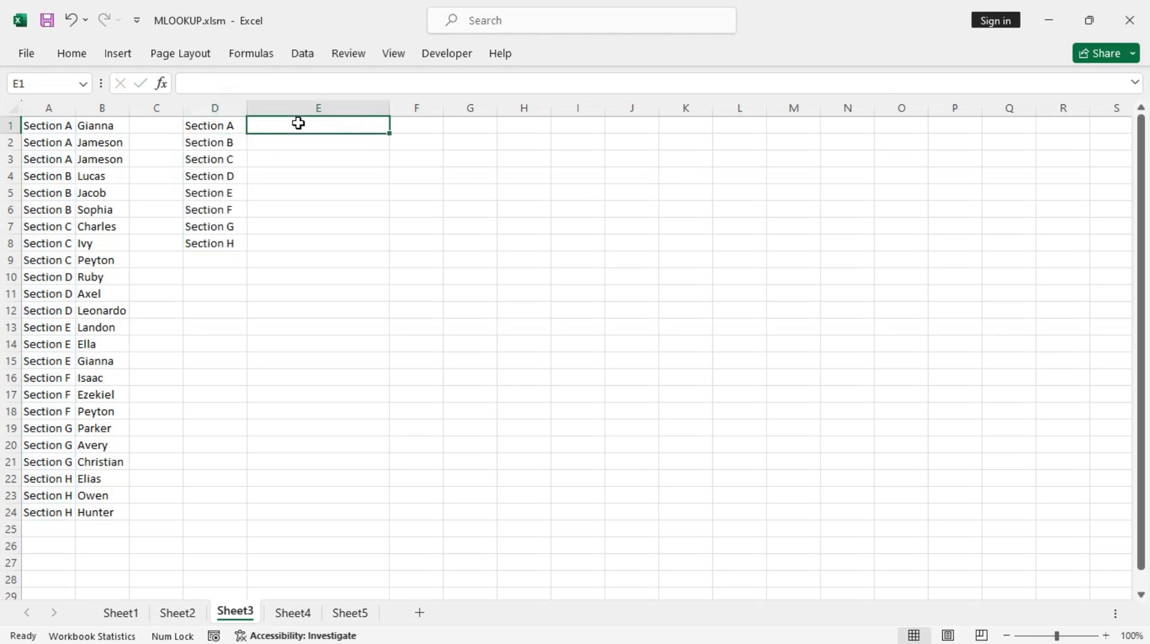
type("=")
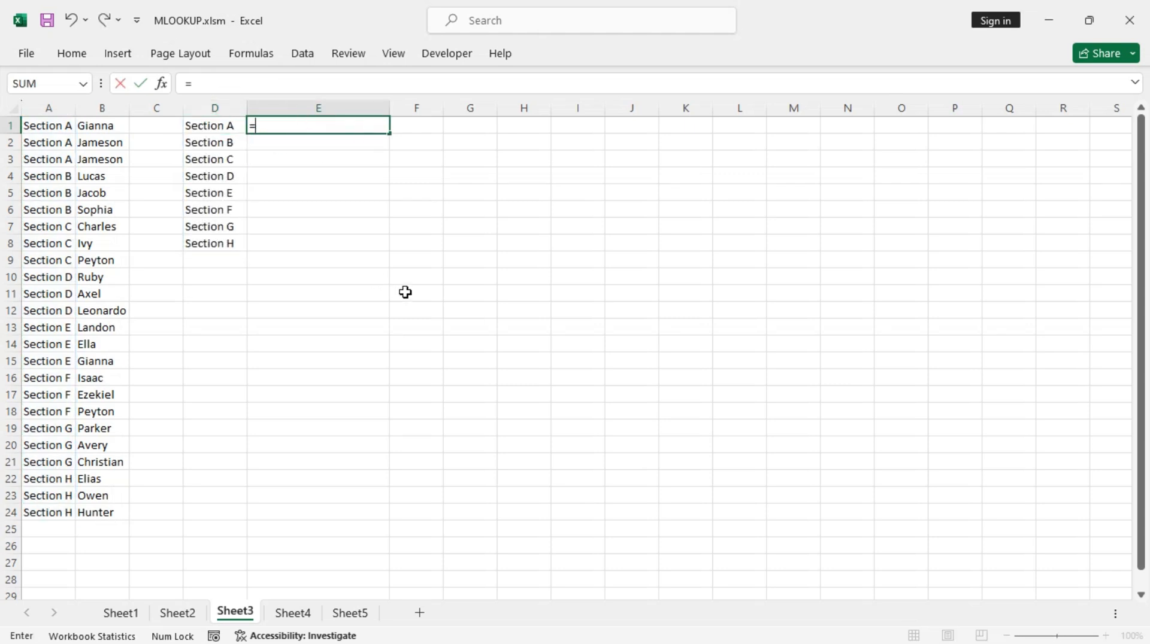
type("text")
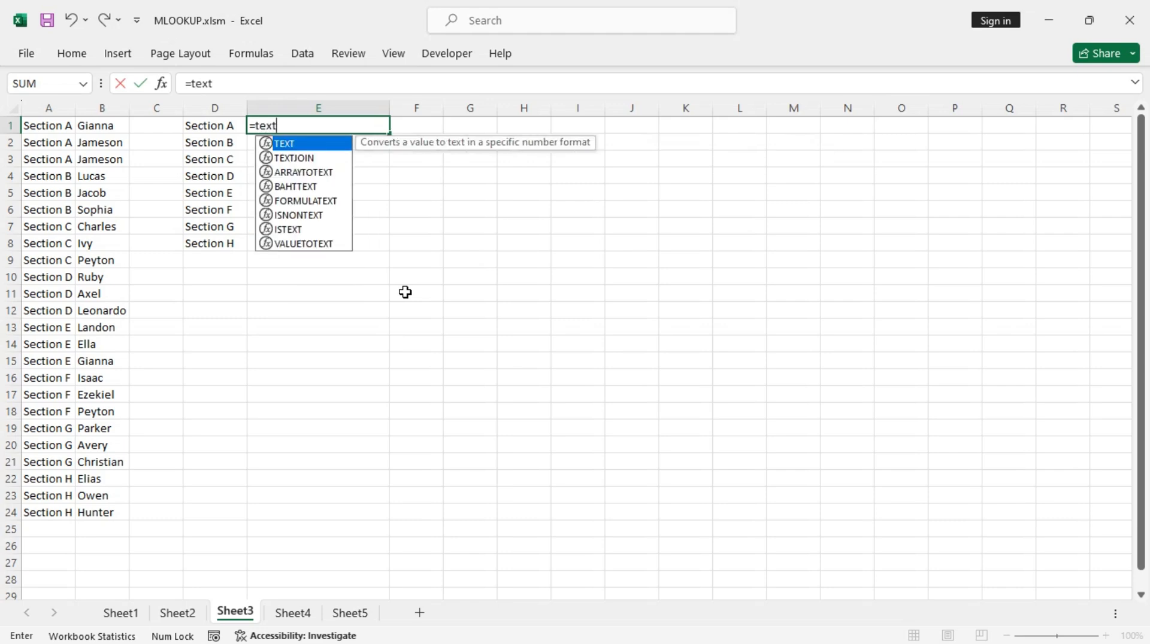
key("Down")
key("Tab")
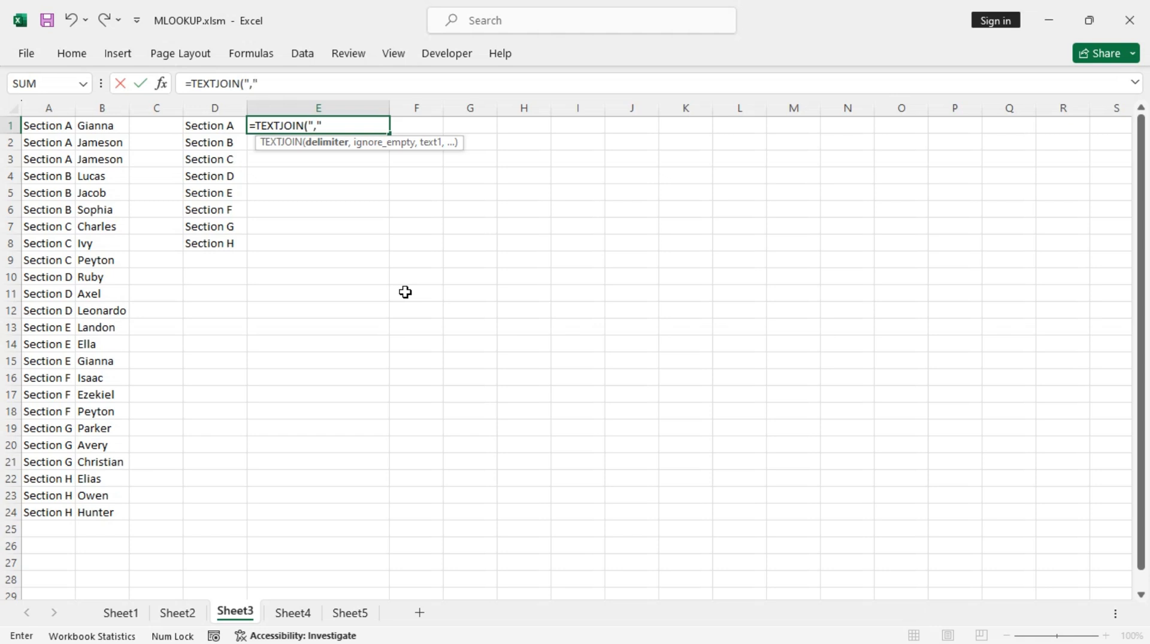
type(",")
key("Tab")
type(",")
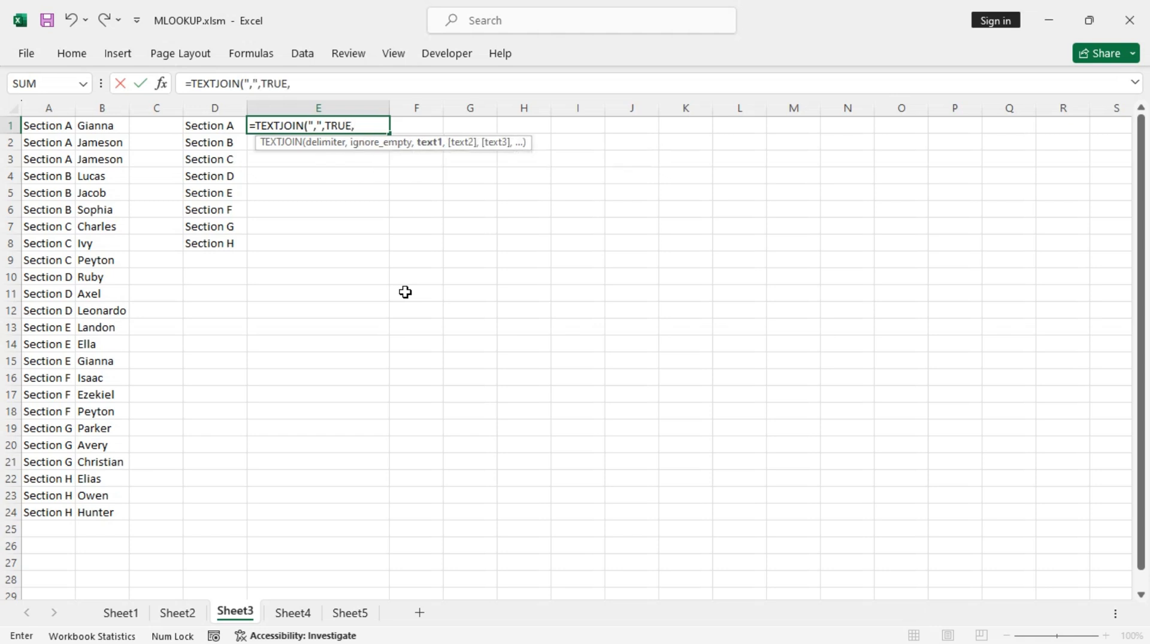
Nest an IF function in the E1 formula as the text to join, with the logical test $A$1:$A$24=D1.
type("if")
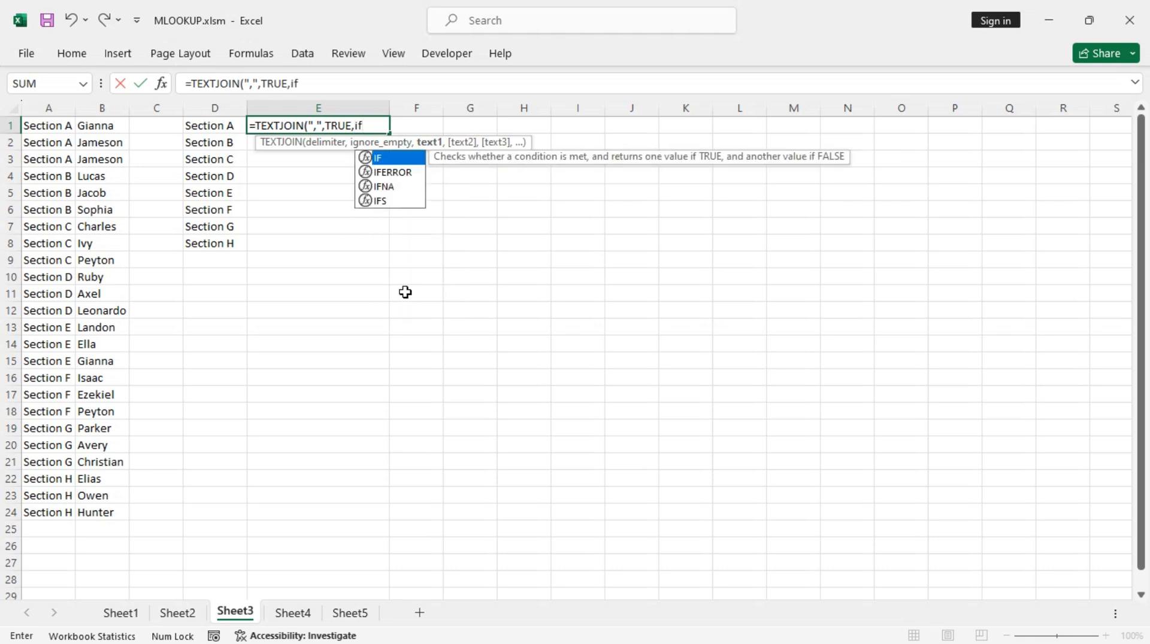
key("Tab")
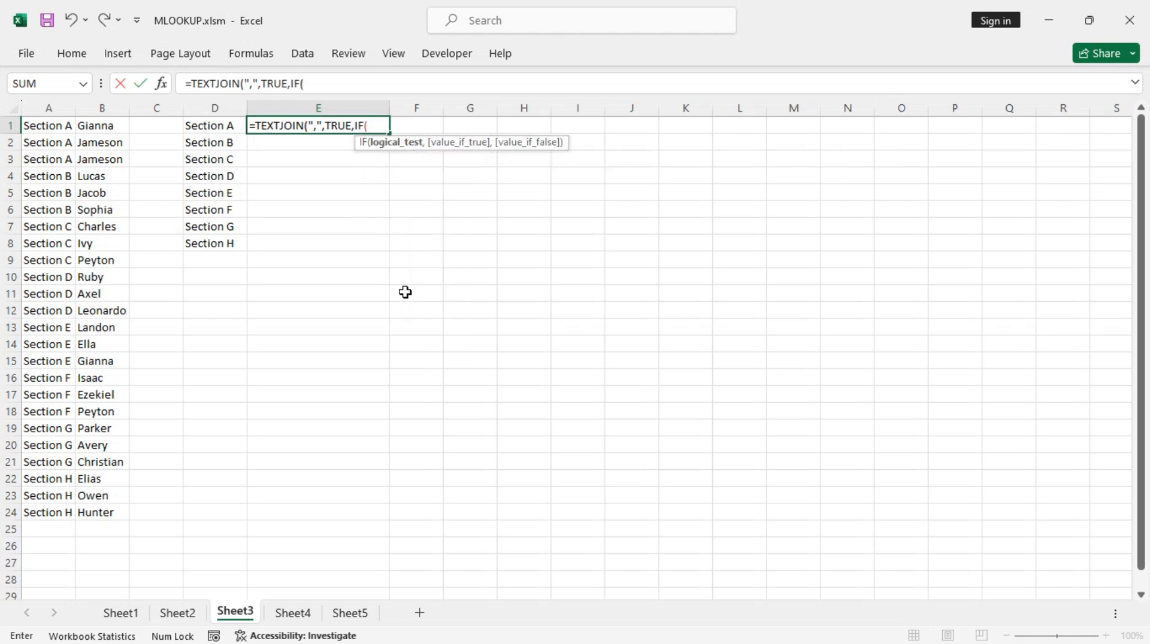
left_click_drag(44, 125, 46, 511)
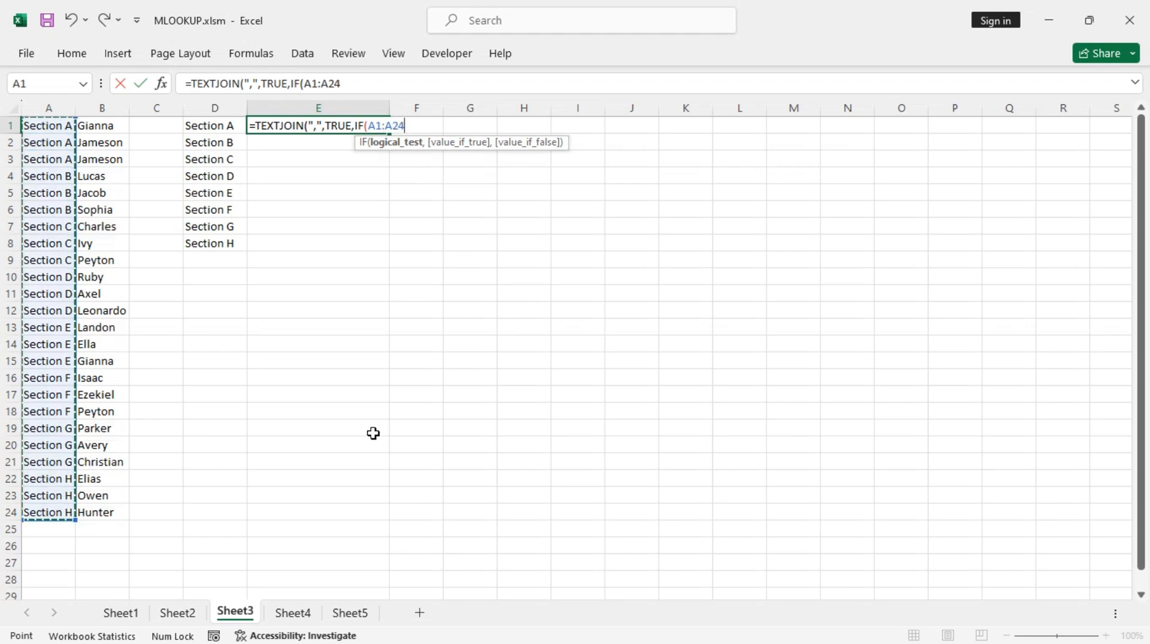
key("F4")
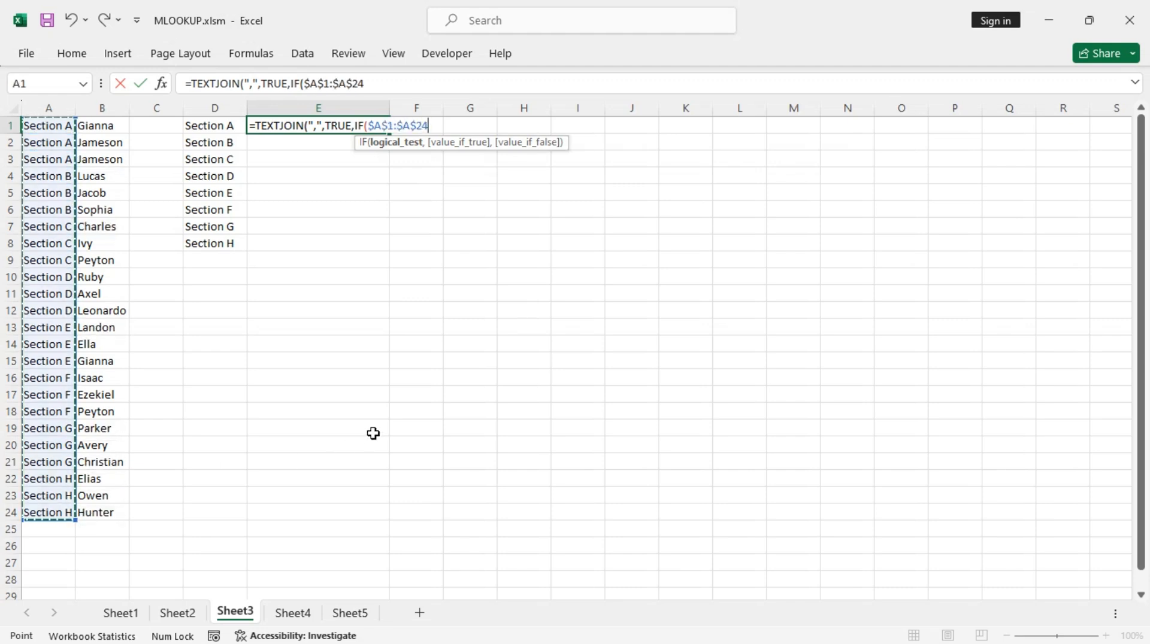
type("=")
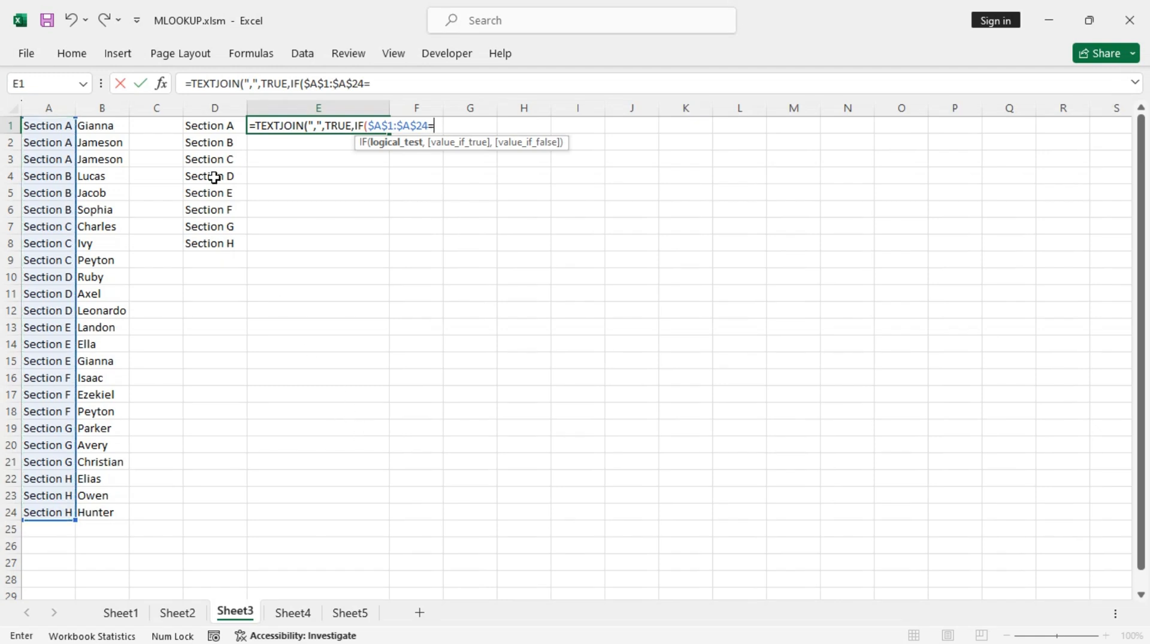
left_click(207, 127)
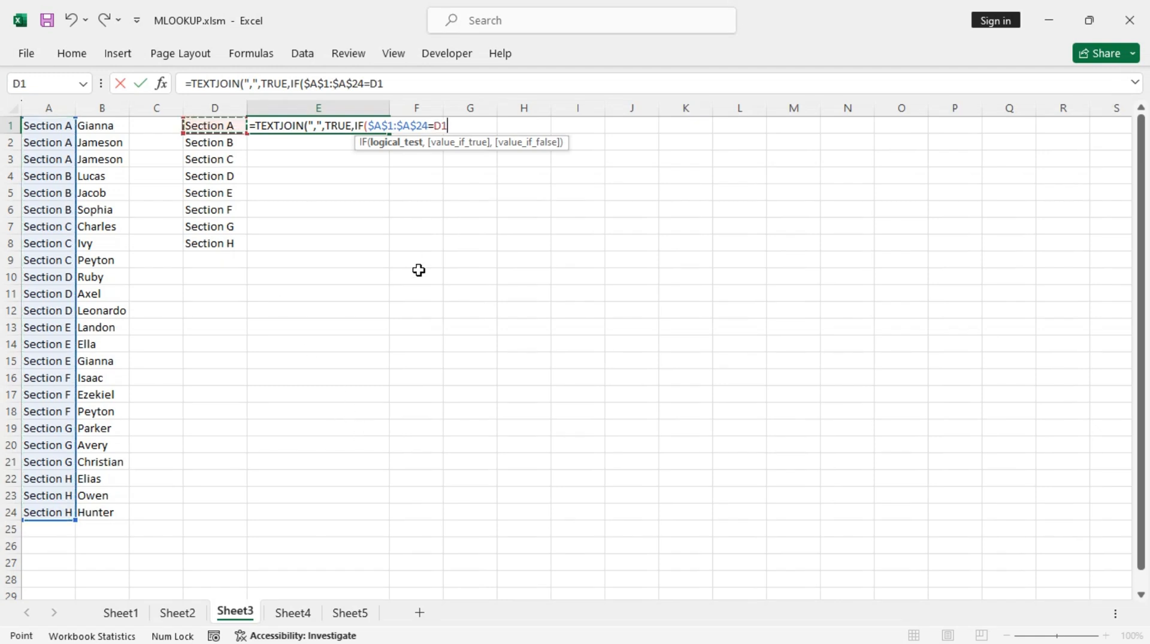
type(",")
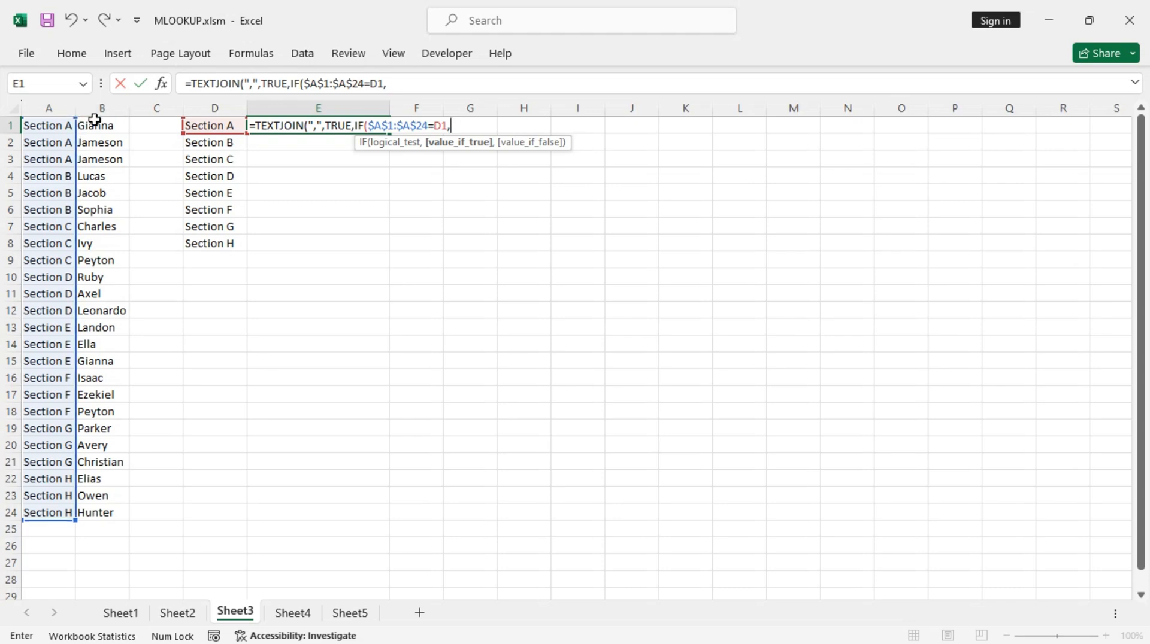
Complete the IF in E1 with $B$1:$B$24 as the true value and an empty string "" as the false value.
left_click_drag(95, 125, 97, 512)
key("F4")
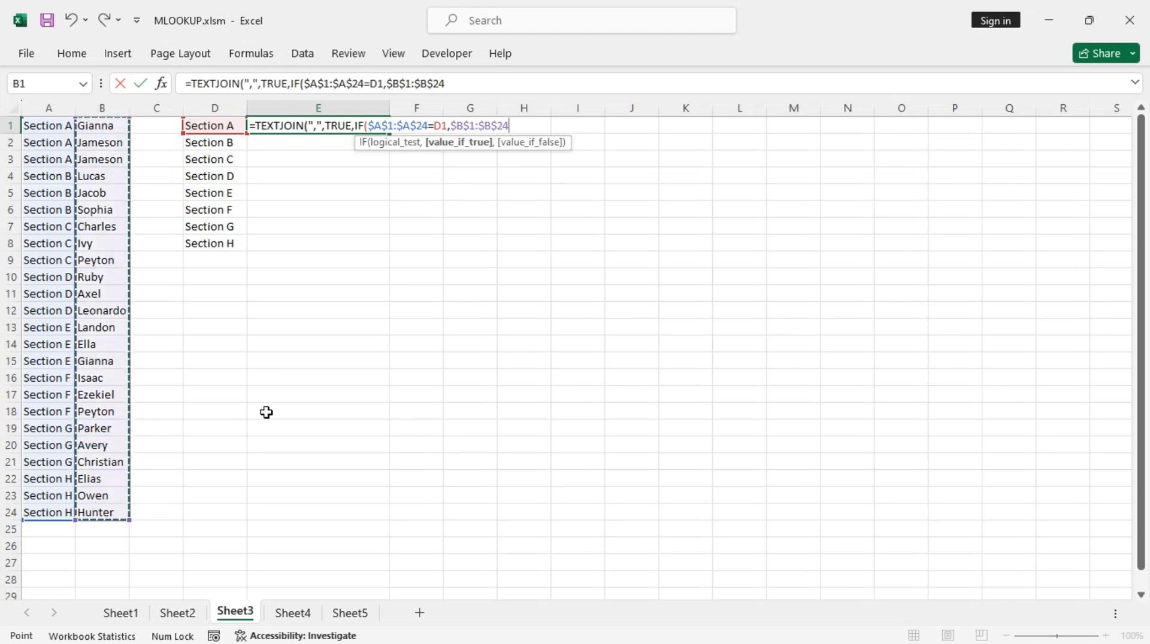
type(",")
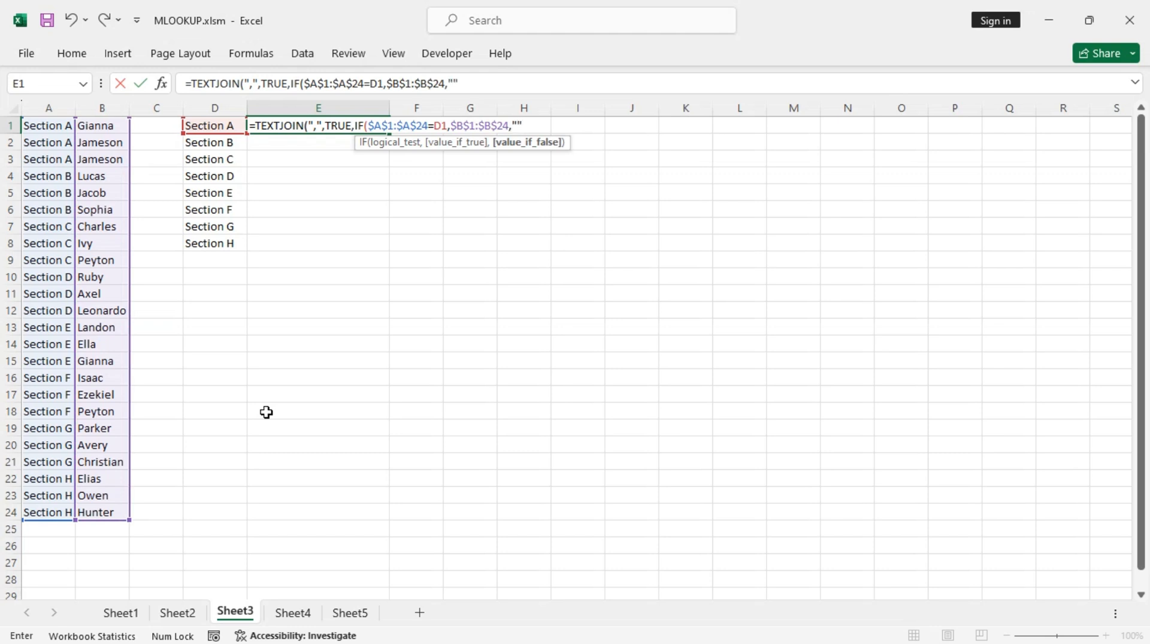
type("\"\"))")
key("Return")
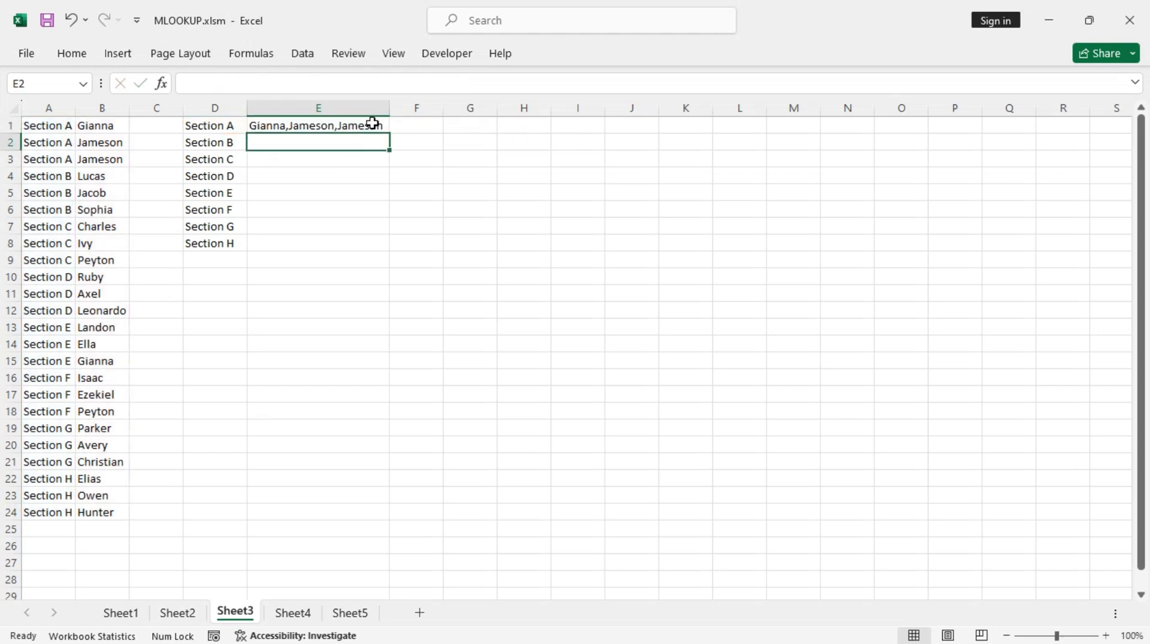
Fill the E1 formula down through E8 for all listed sections and check the formula in E8.
left_click(372, 124)
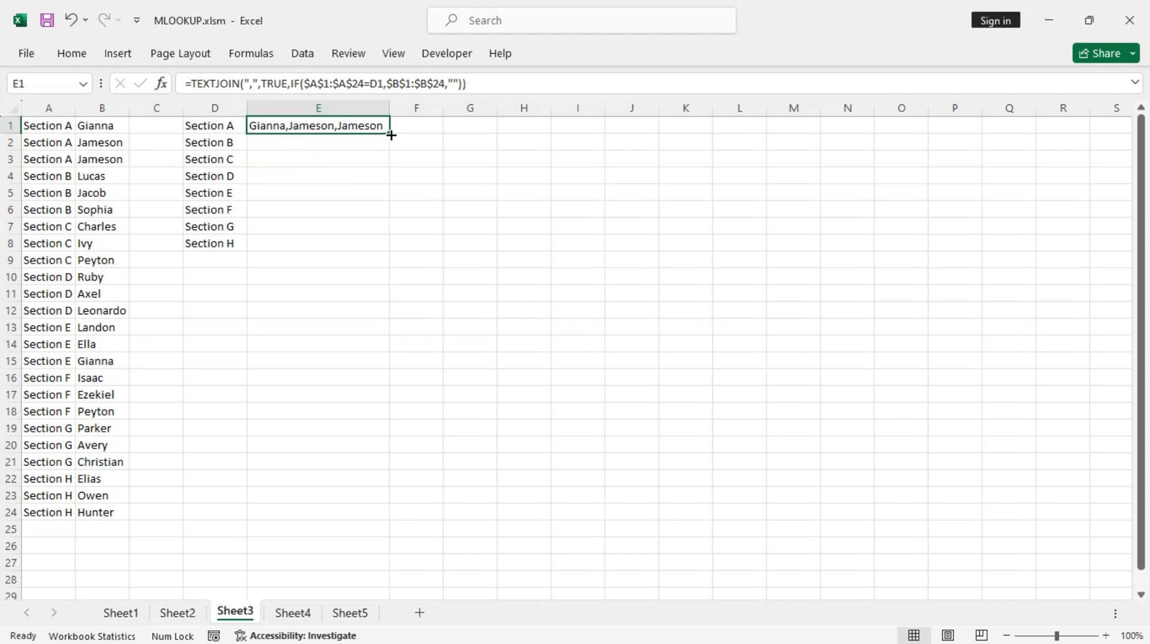
left_click_drag(391, 135, 390, 256)
left_click(315, 242)
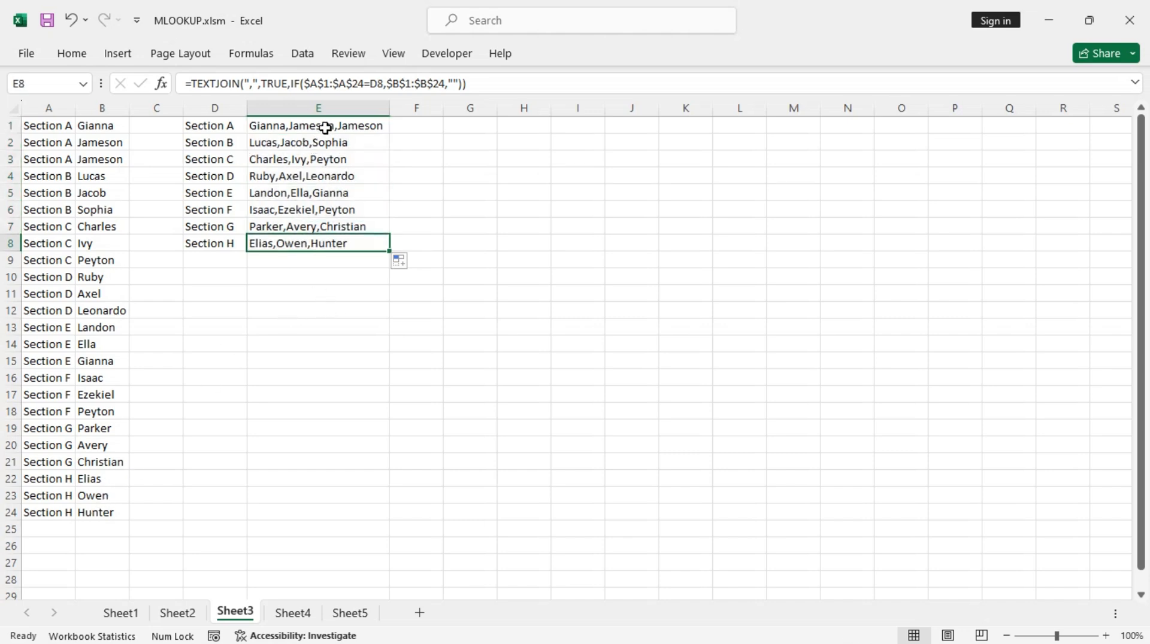
On Sheet4, start a TEXTJOIN formula in E1 with a comma delimiter and TRUE to ignore empty cells.
left_click(293, 612)
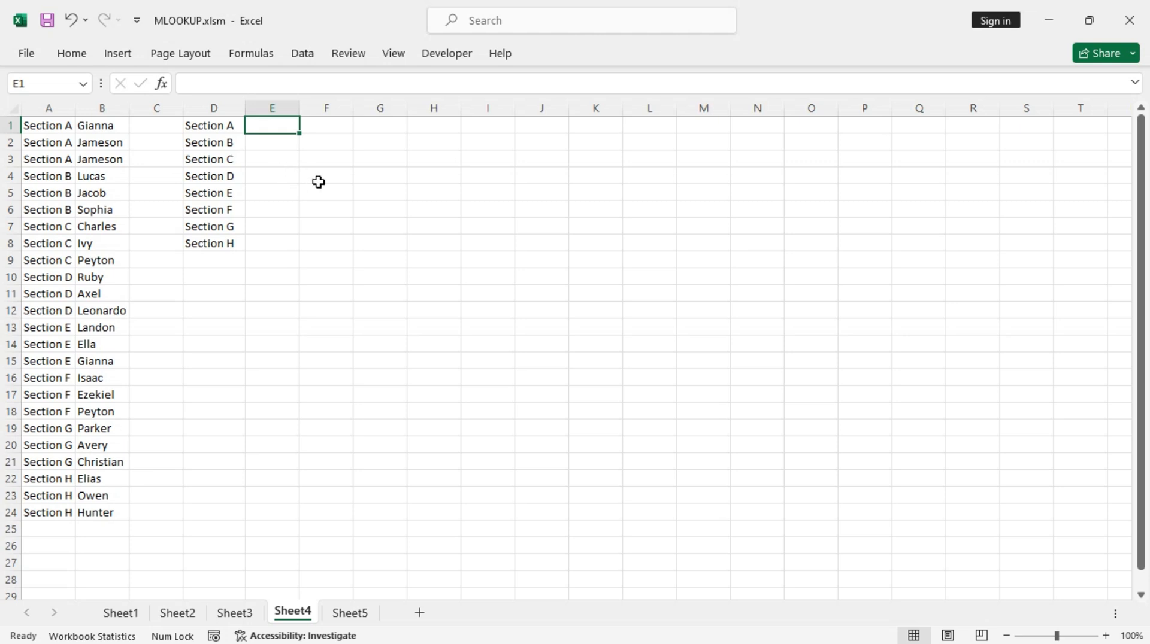
type("=text")
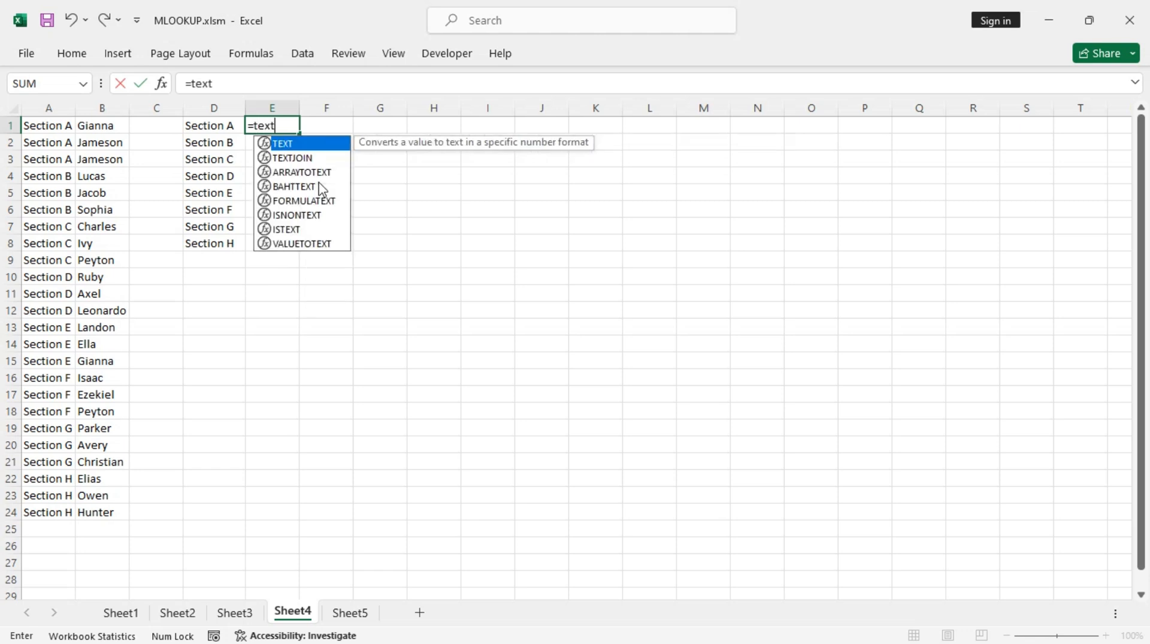
key("Down")
key("Tab")
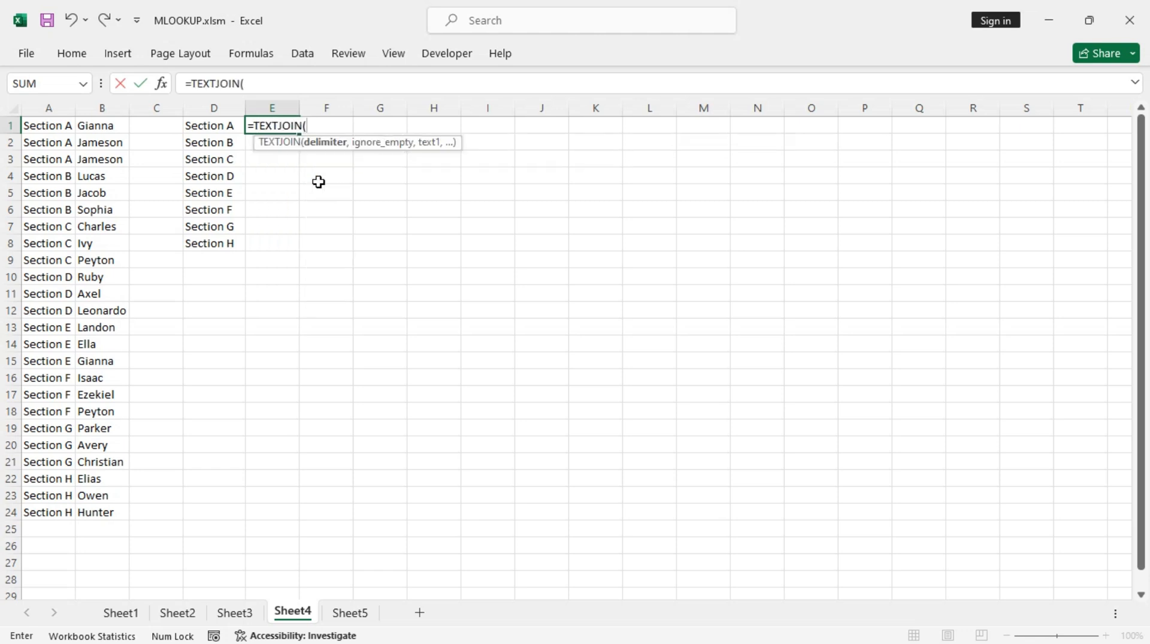
type("\",\",")
key("Tab")
type(",")
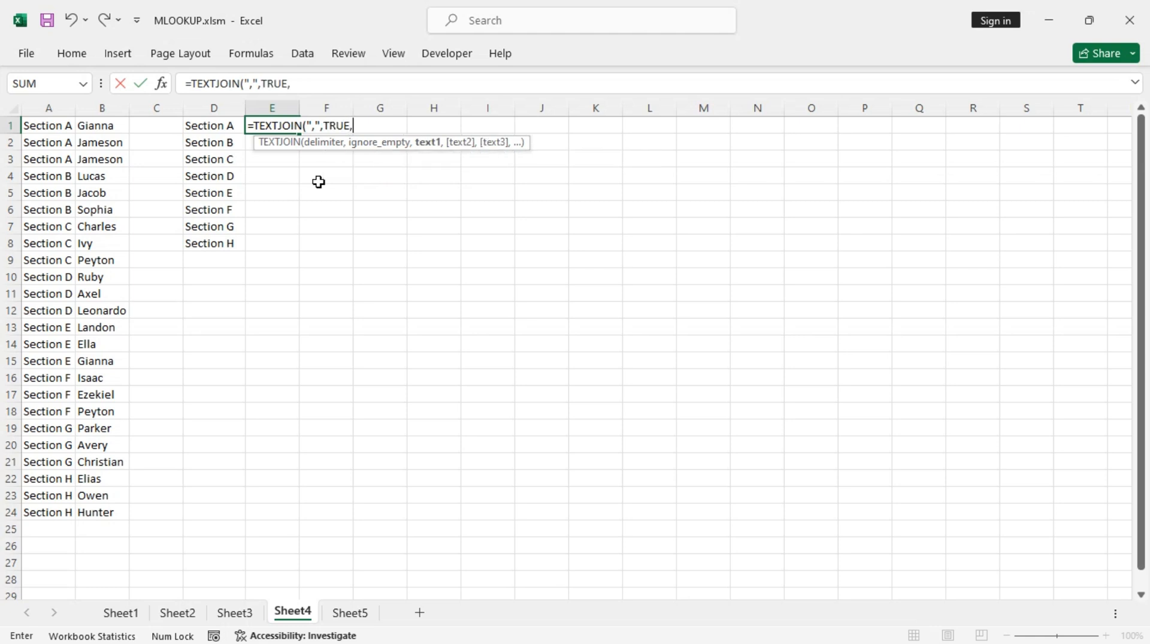
Nest a FILTER function in the E1 formula as the text to join, with $B$1:$B$24 as the array.
type("fil")
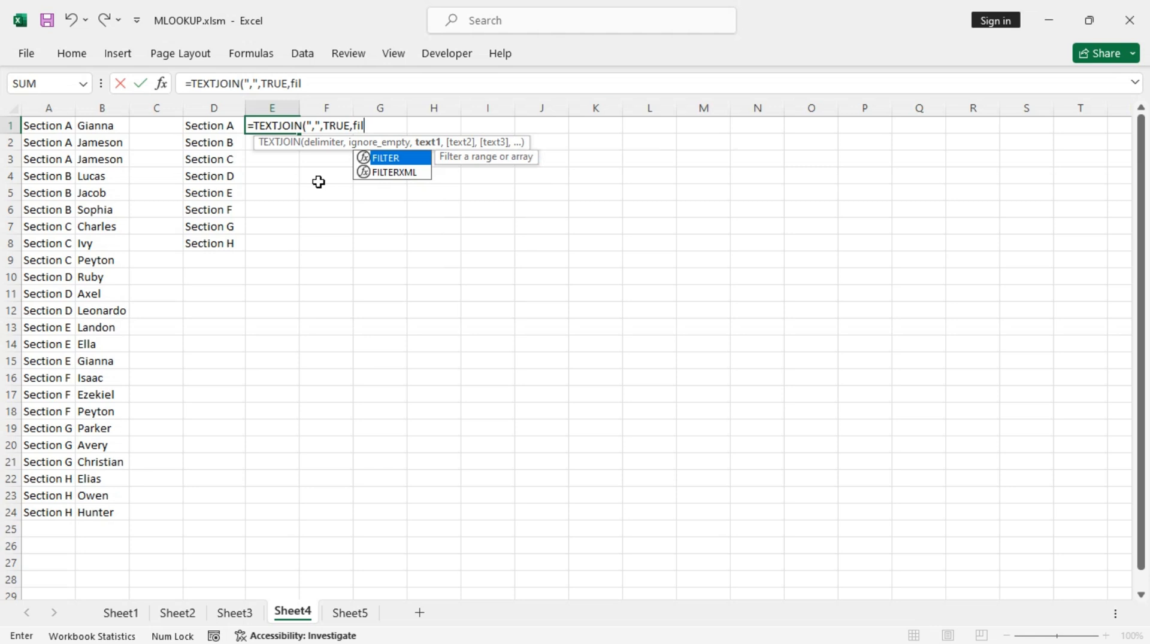
key("Tab")
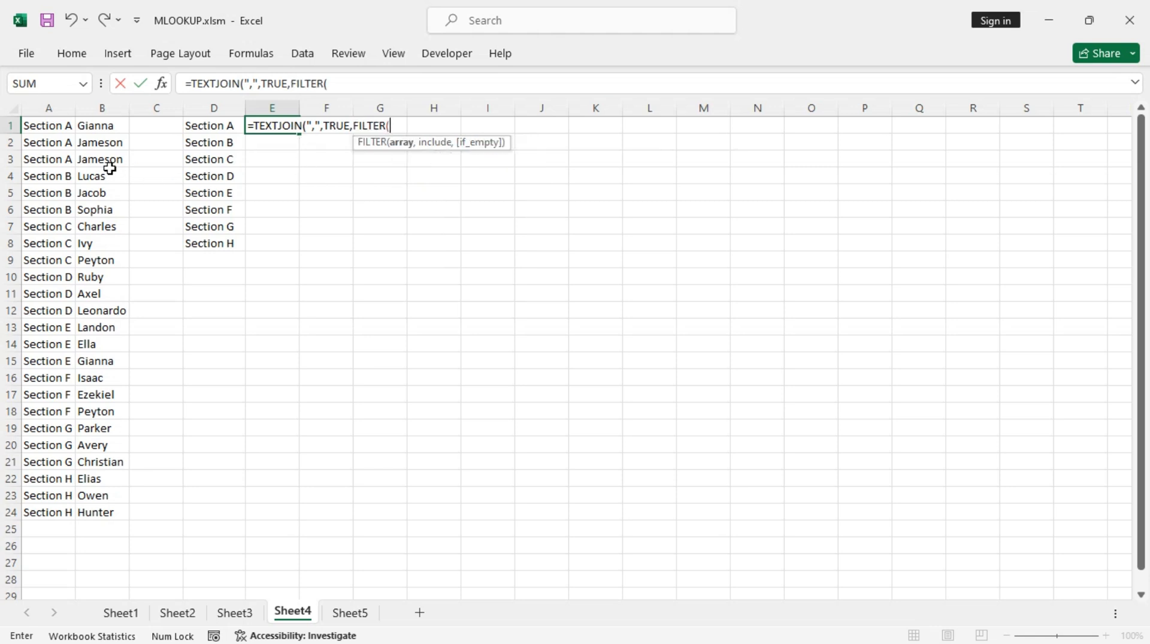
left_click_drag(90, 126, 96, 512)
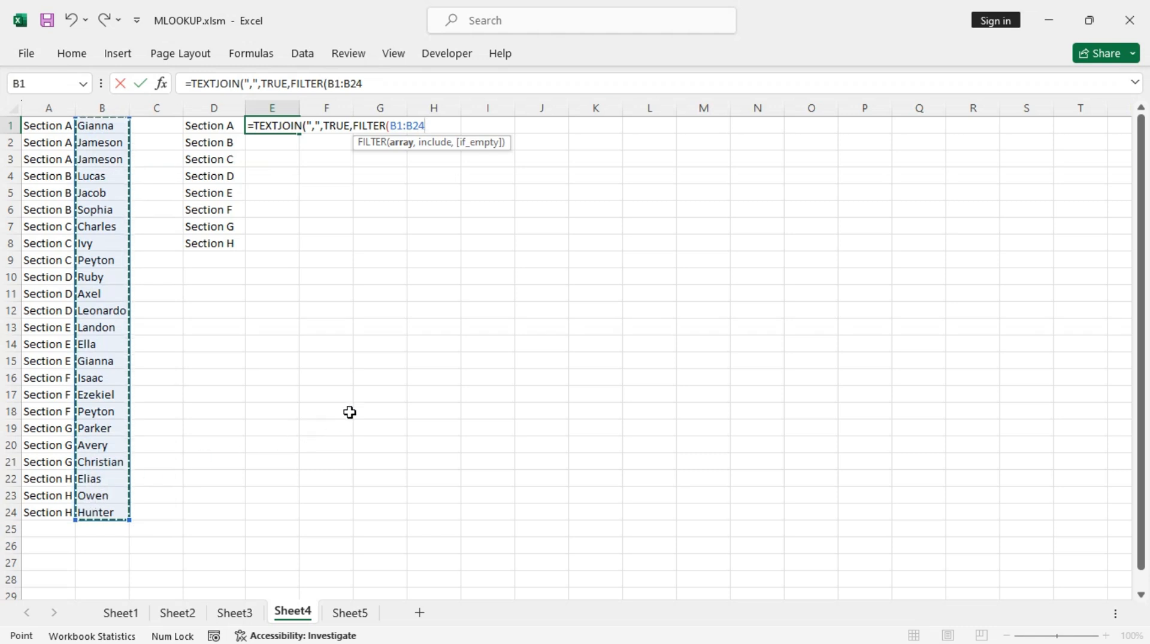
key("F4")
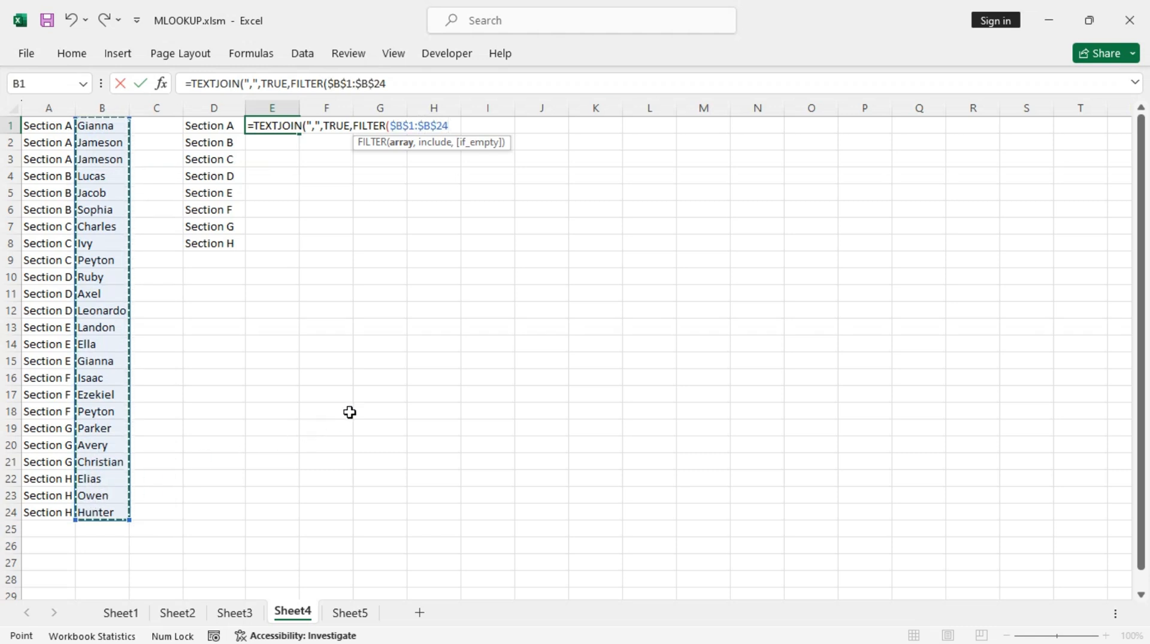
type(",")
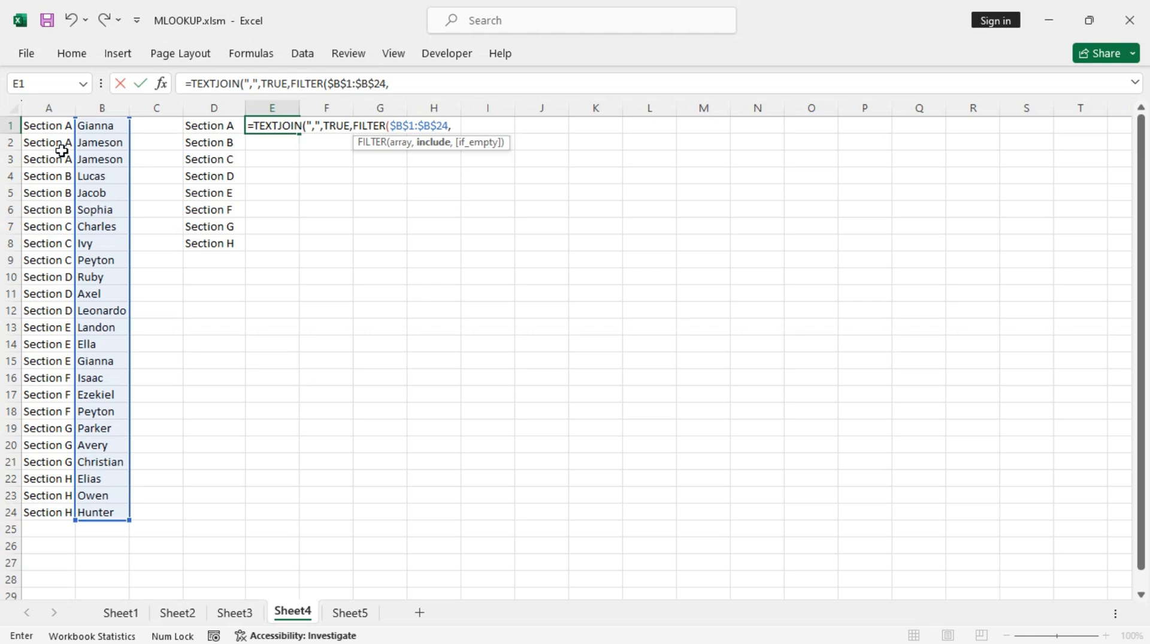
Complete the FILTER in E1 with the include condition $A$1:$A$24=D1 and an empty string "" for no matches.
left_click_drag(46, 127, 47, 513)
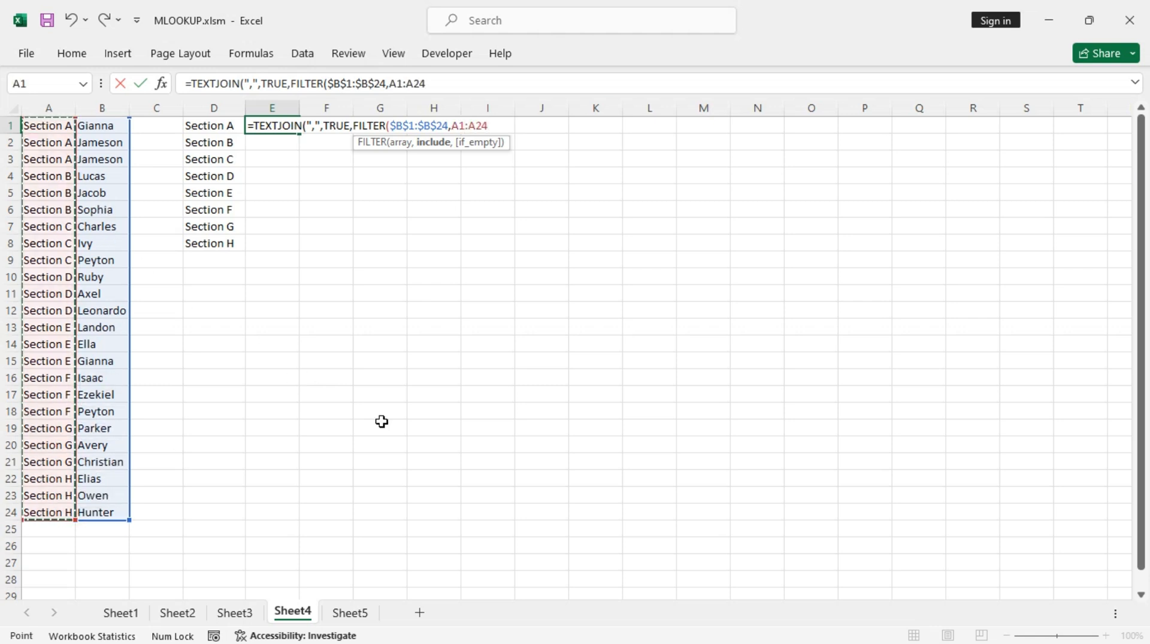
key("F4")
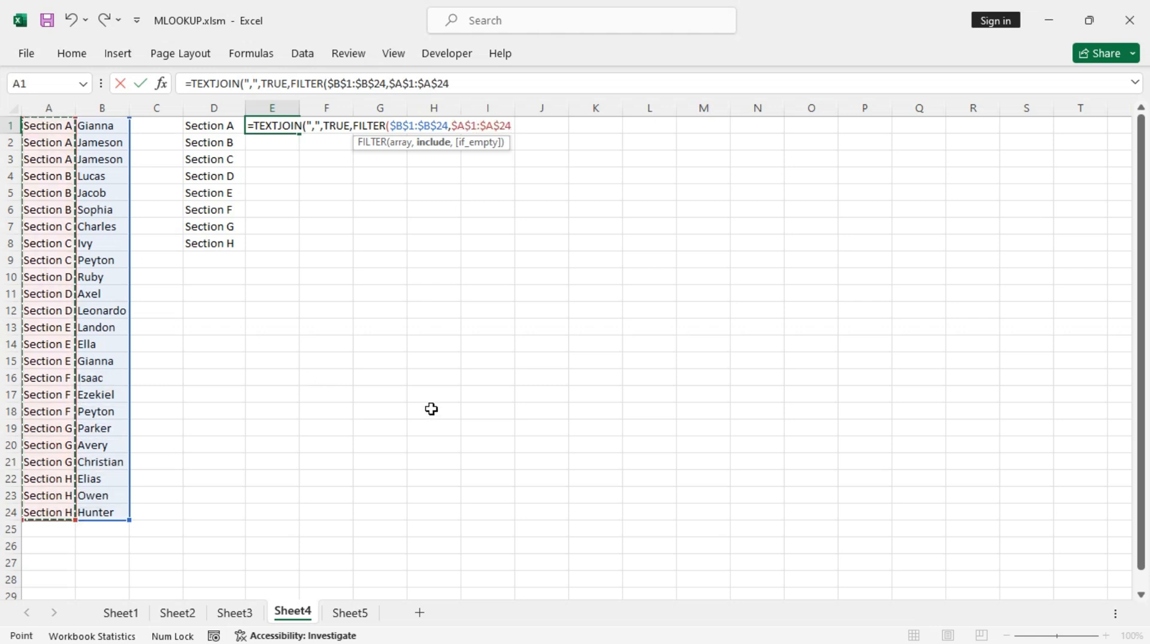
type("=")
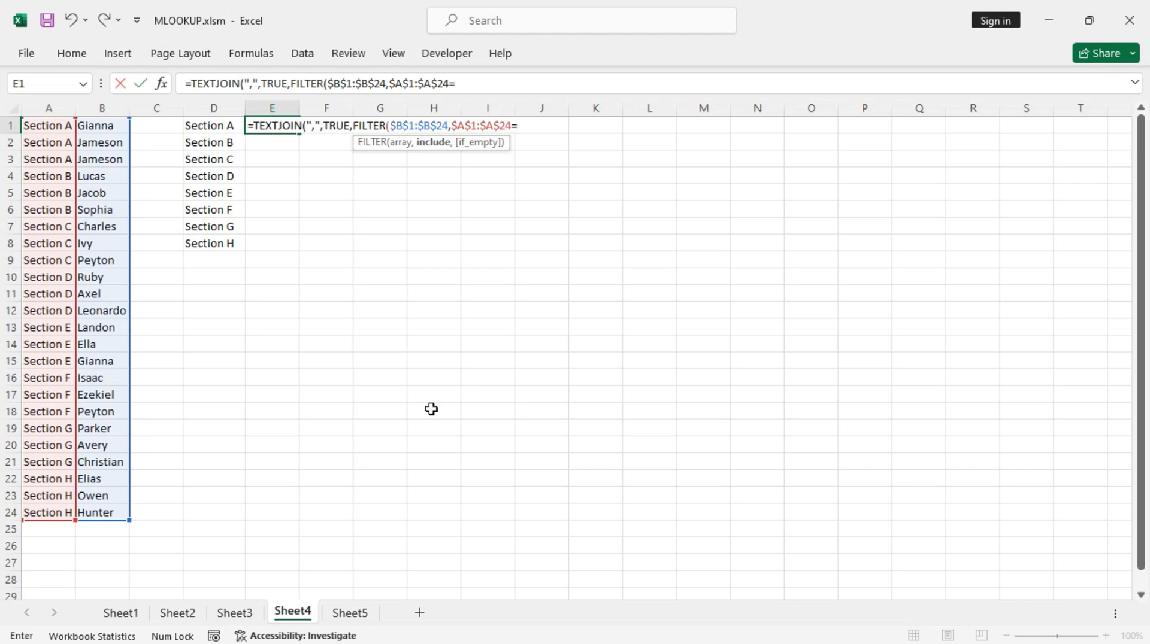
left_click(226, 126)
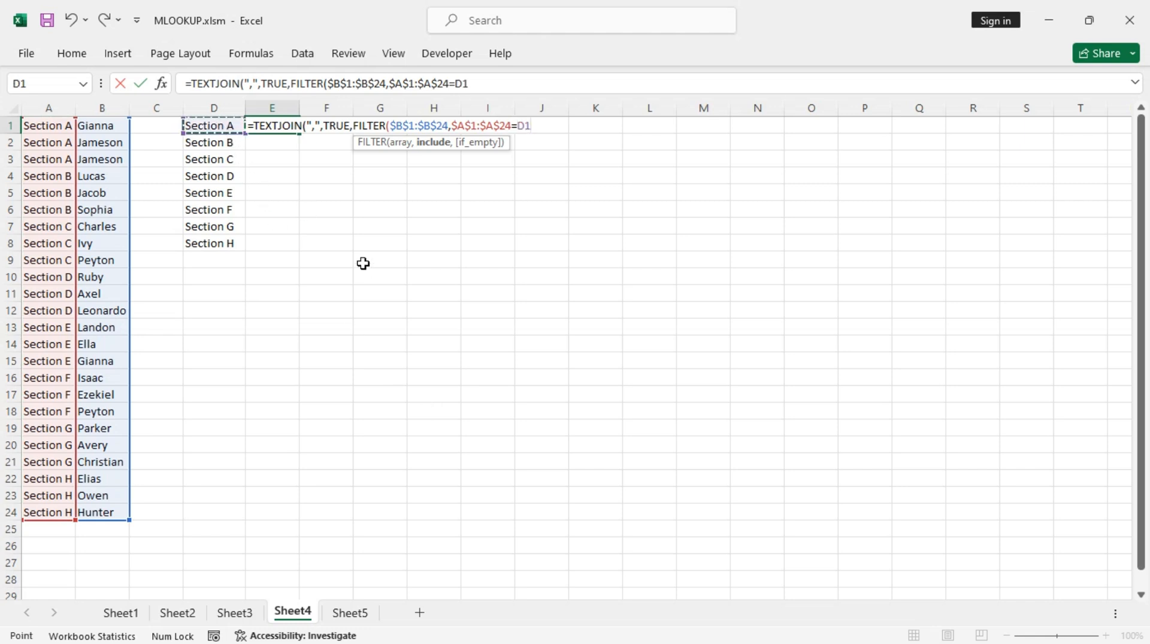
type(",")
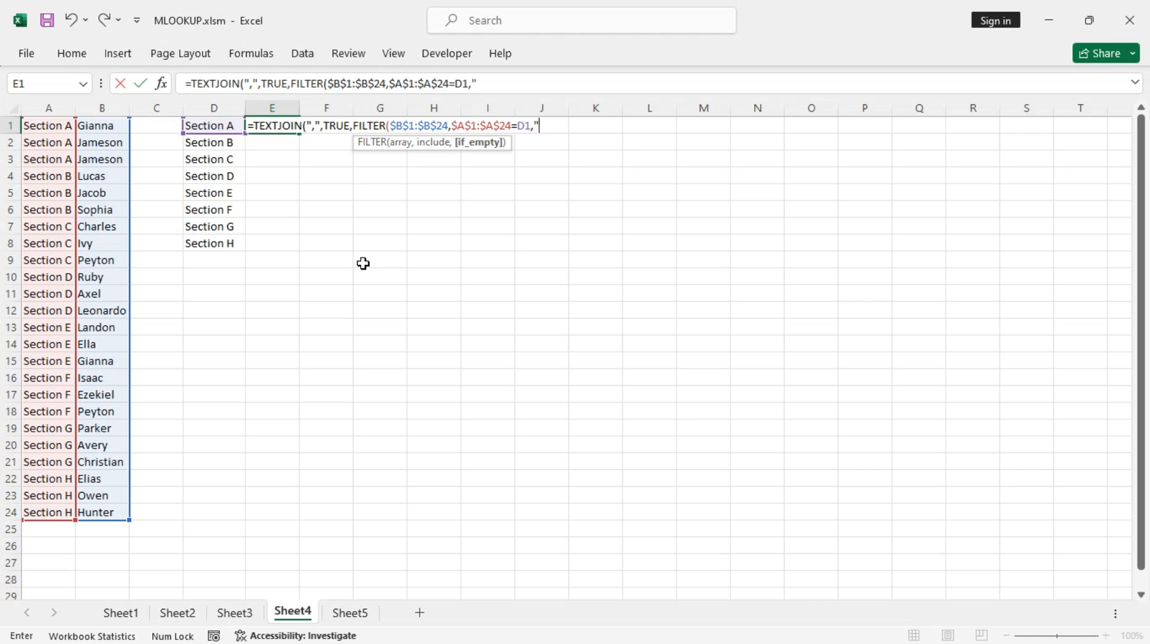
type("\"\"))")
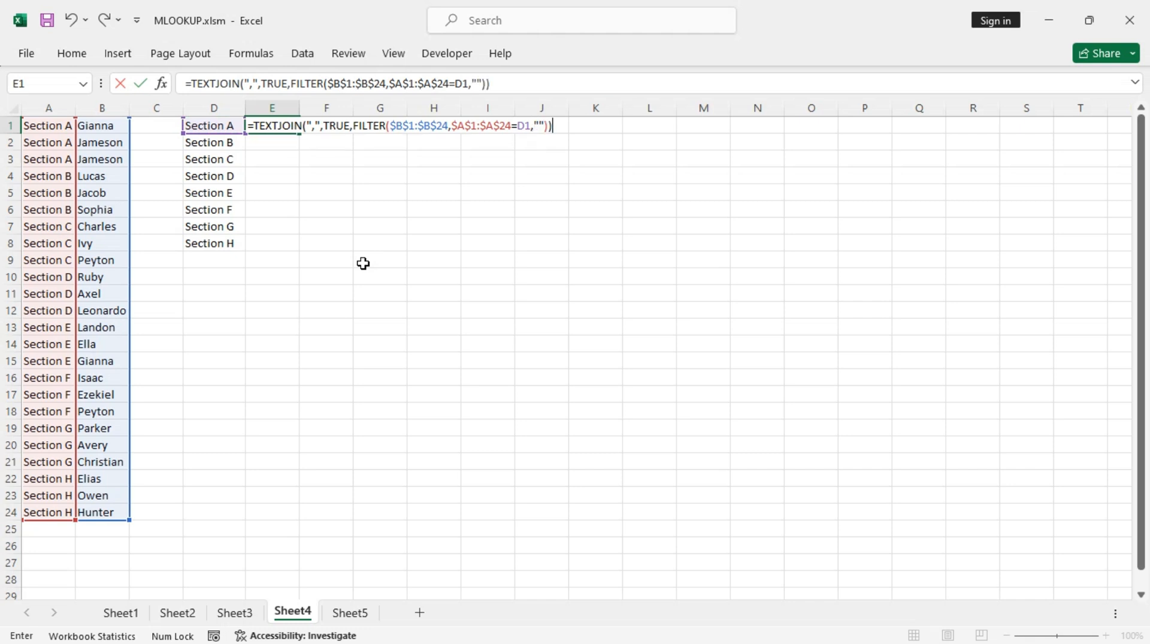
key("Return")
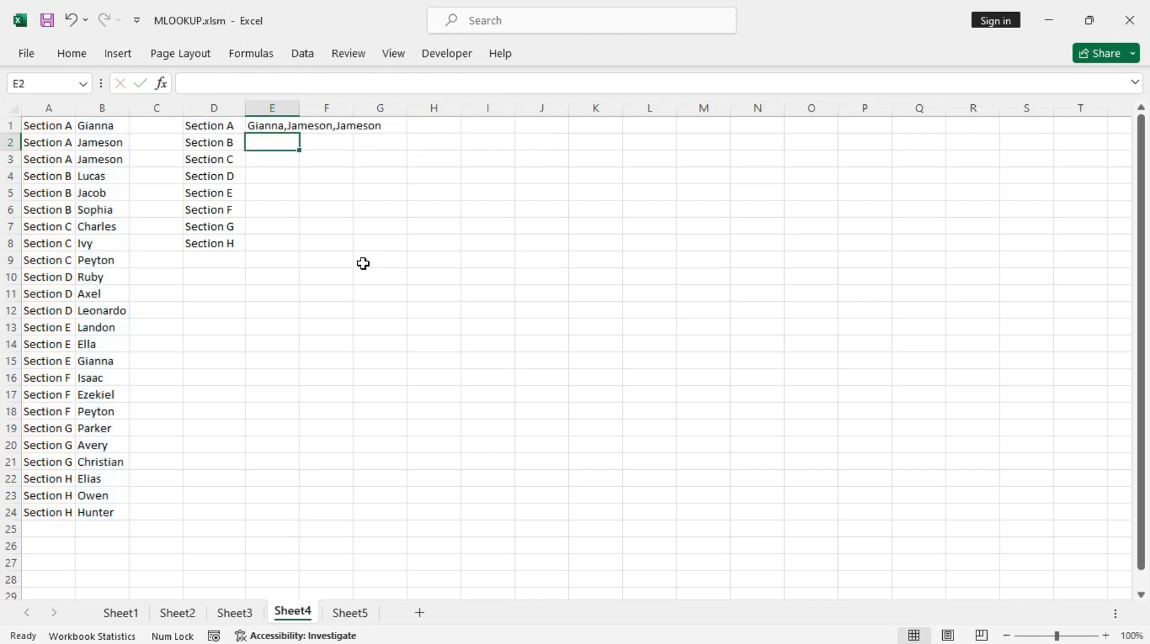
Fill the TEXTJOIN and FILTER formula from E1 down through E8 and check the formula in E8.
left_click(277, 126)
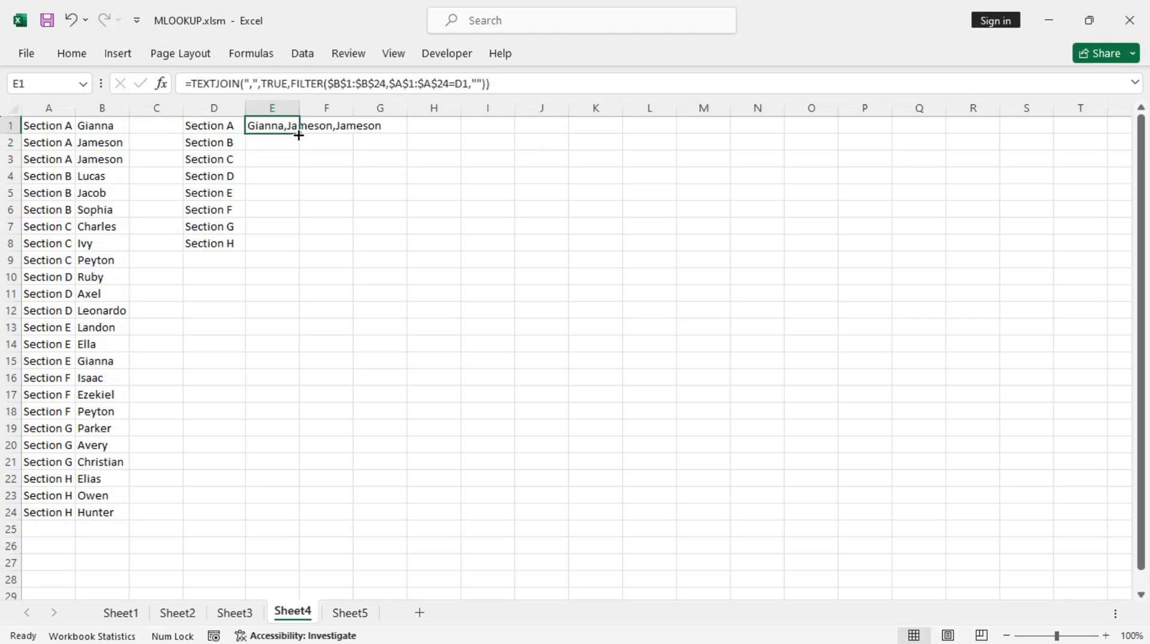
double_click(299, 136)
left_click(278, 245)
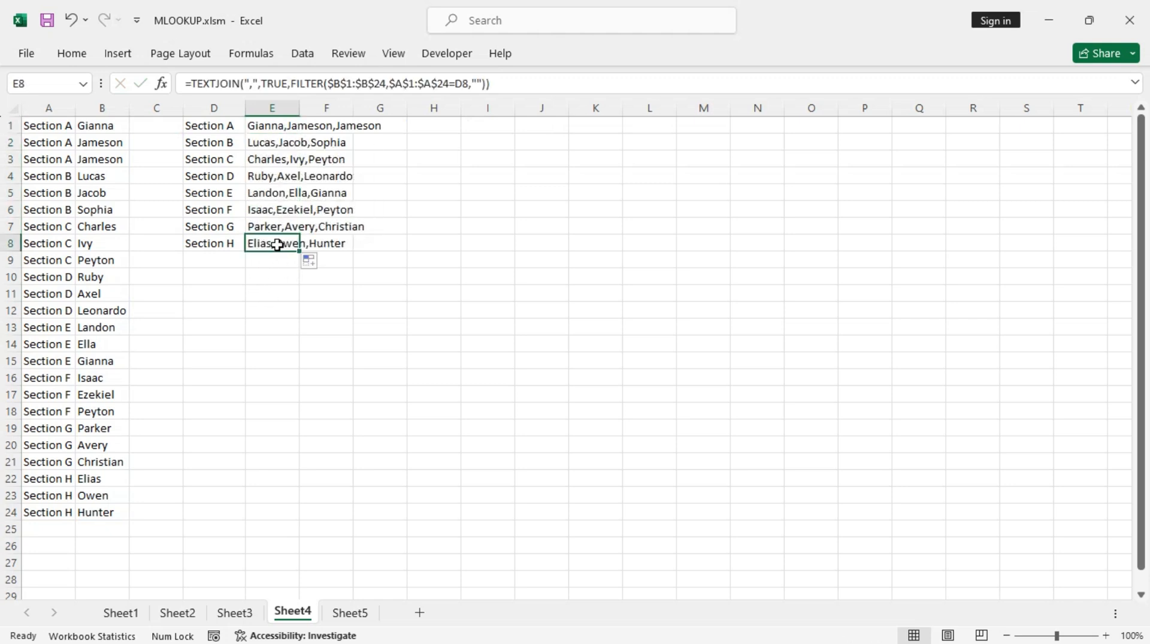
Open the VBA code editor for Sheet5 and insert a new module.
left_click(352, 614)
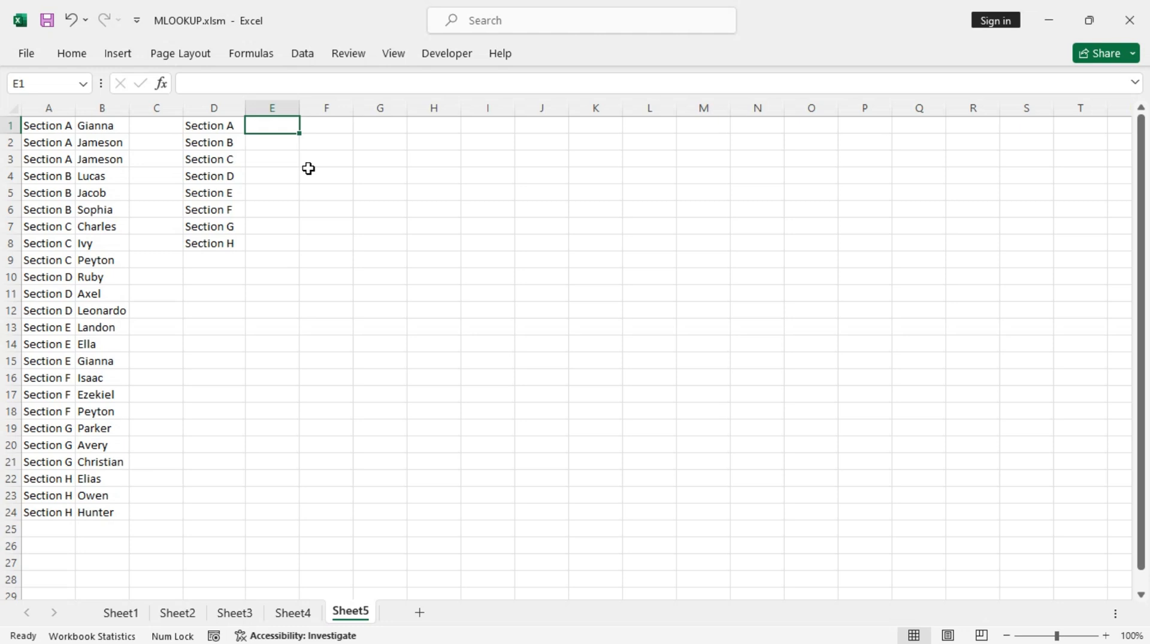
right_click(352, 617)
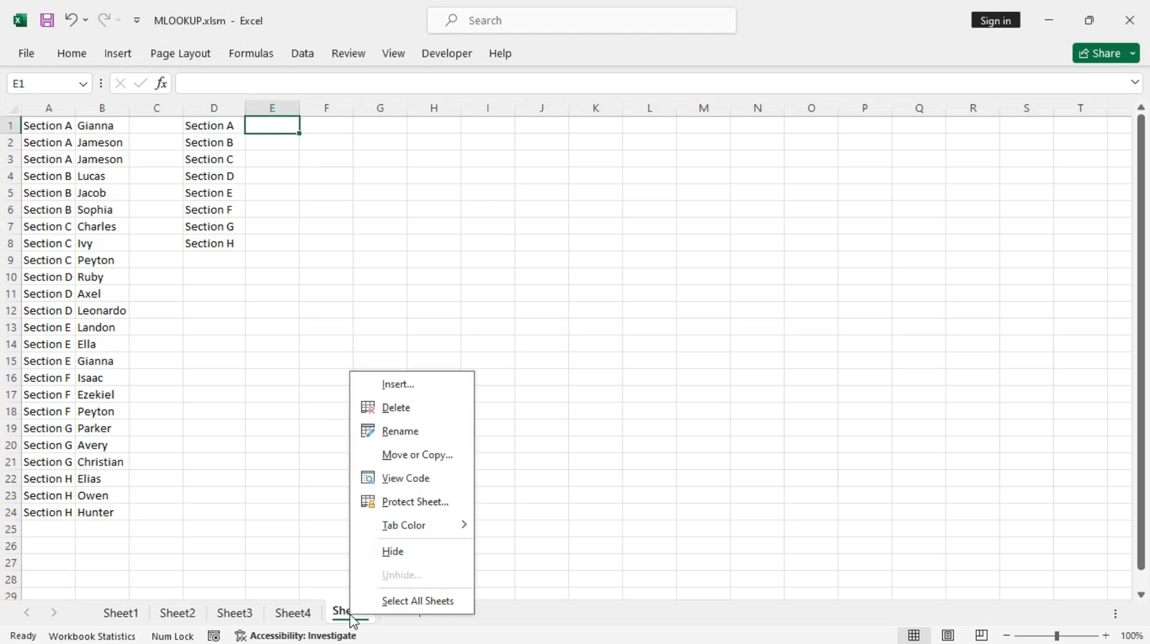
left_click(430, 479)
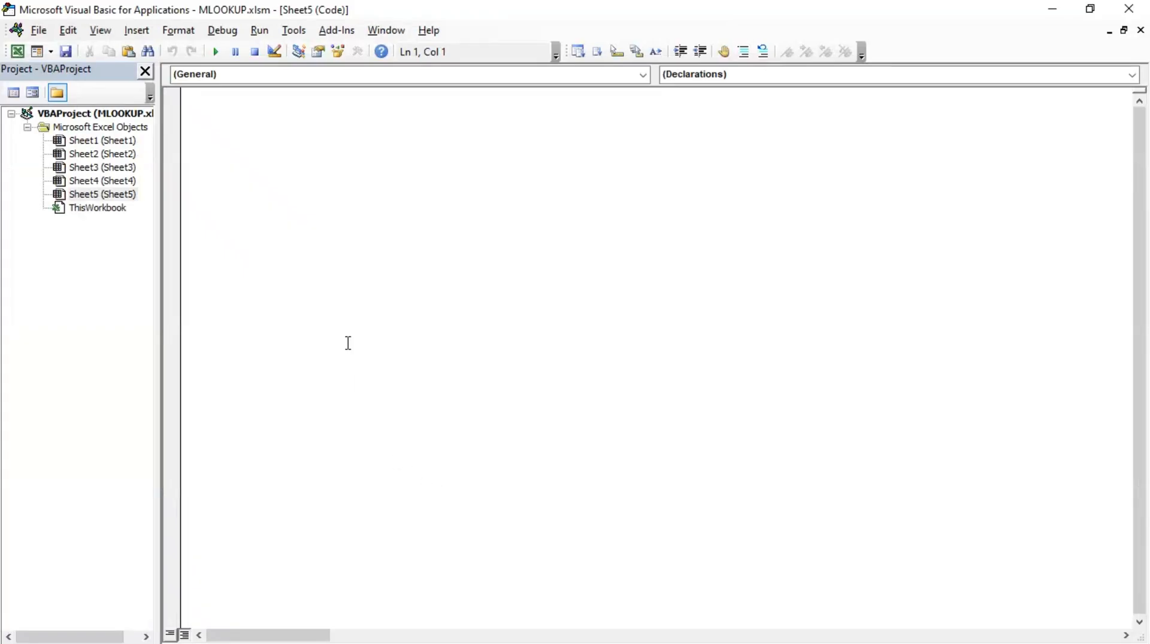
left_click(136, 31)
left_click(168, 97)
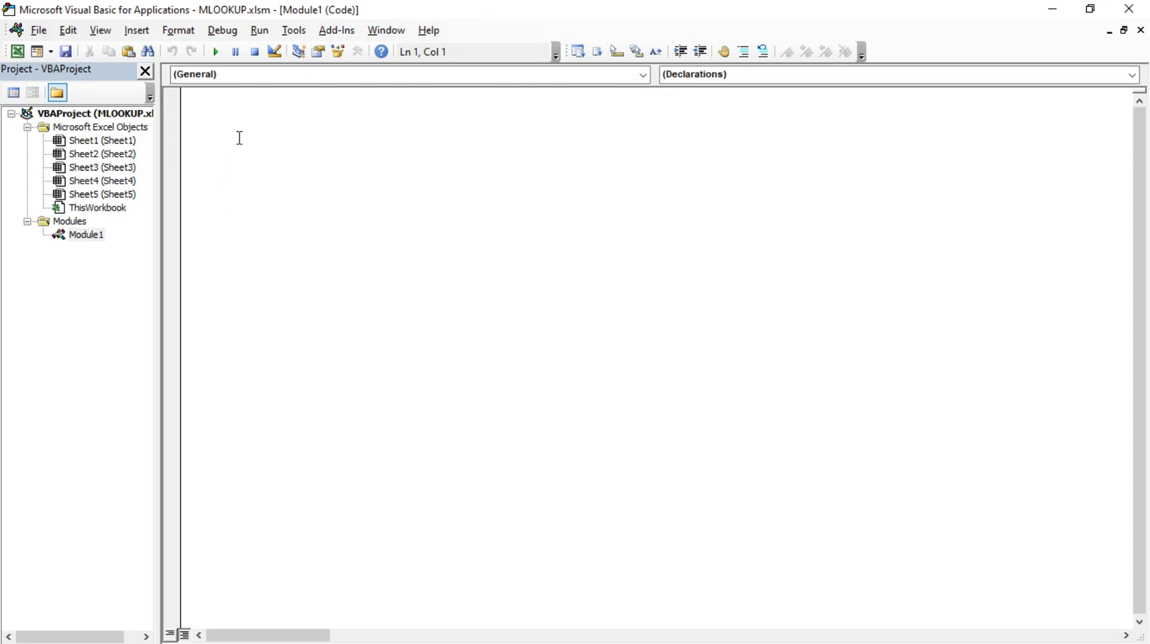
Paste the copied MLOOKUP function code into Module1, save the project, and return to the Sheet5 worksheet.
key("super+v")
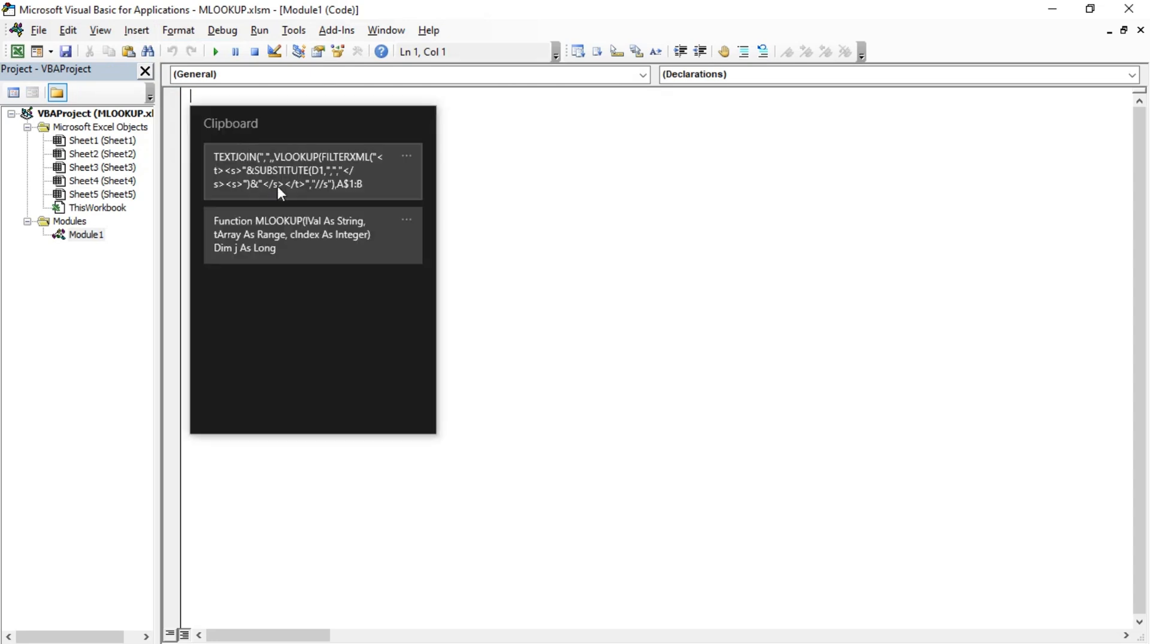
left_click(289, 232)
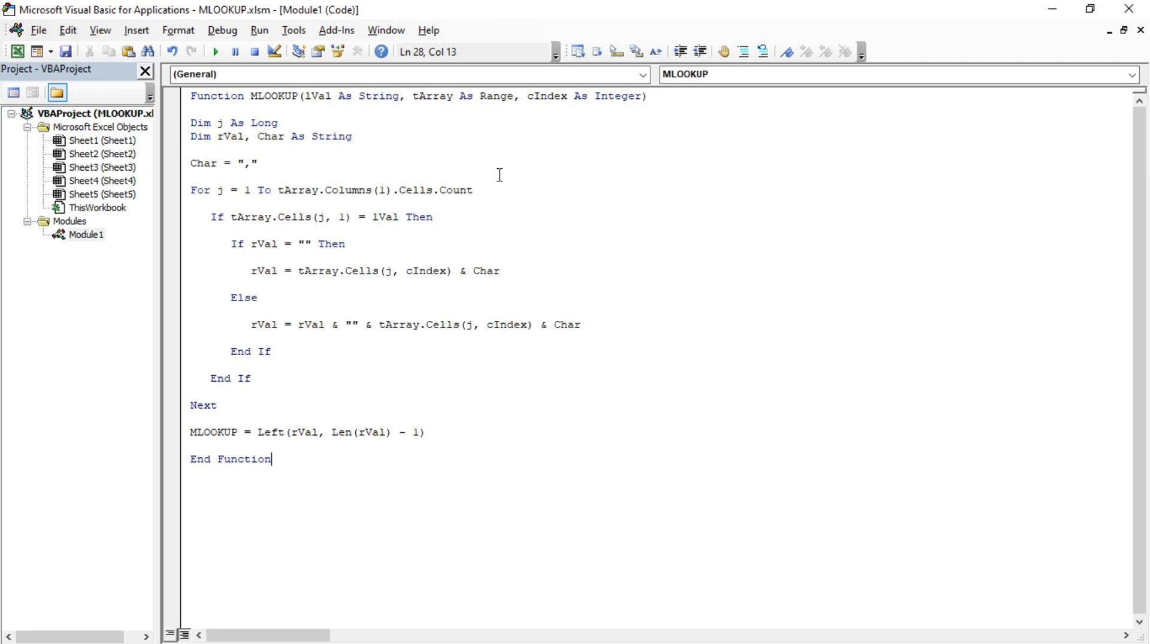
left_click(68, 52)
left_click(1124, 8)
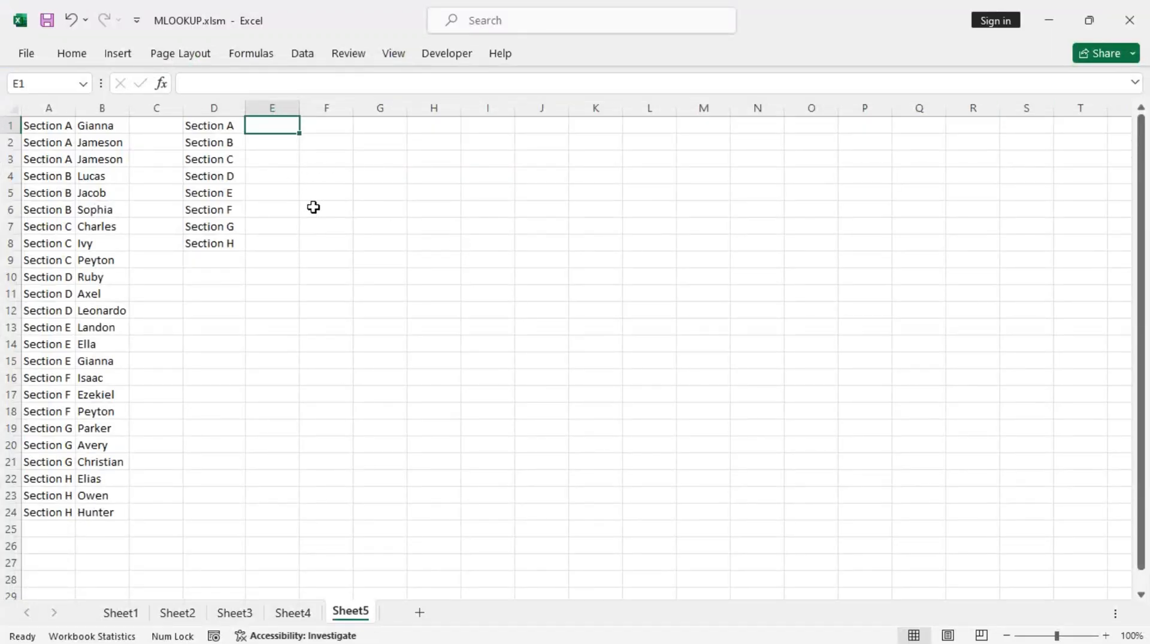
Start an MLOOKUP formula in E1 of Sheet5 with D1 as the lookup value.
type("=")
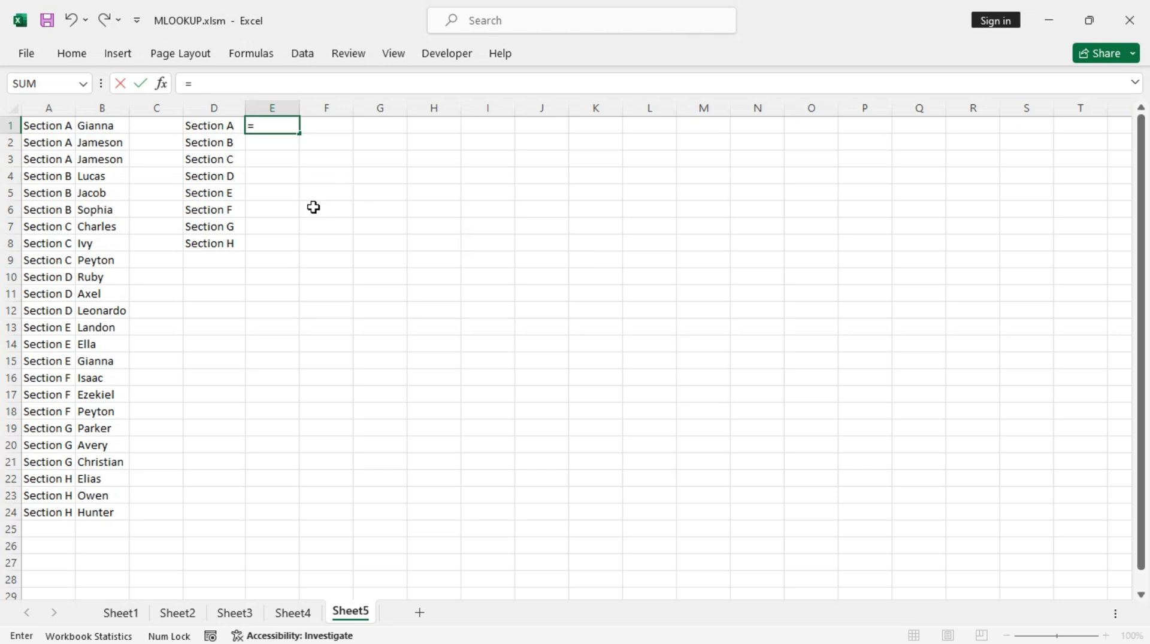
type("ml")
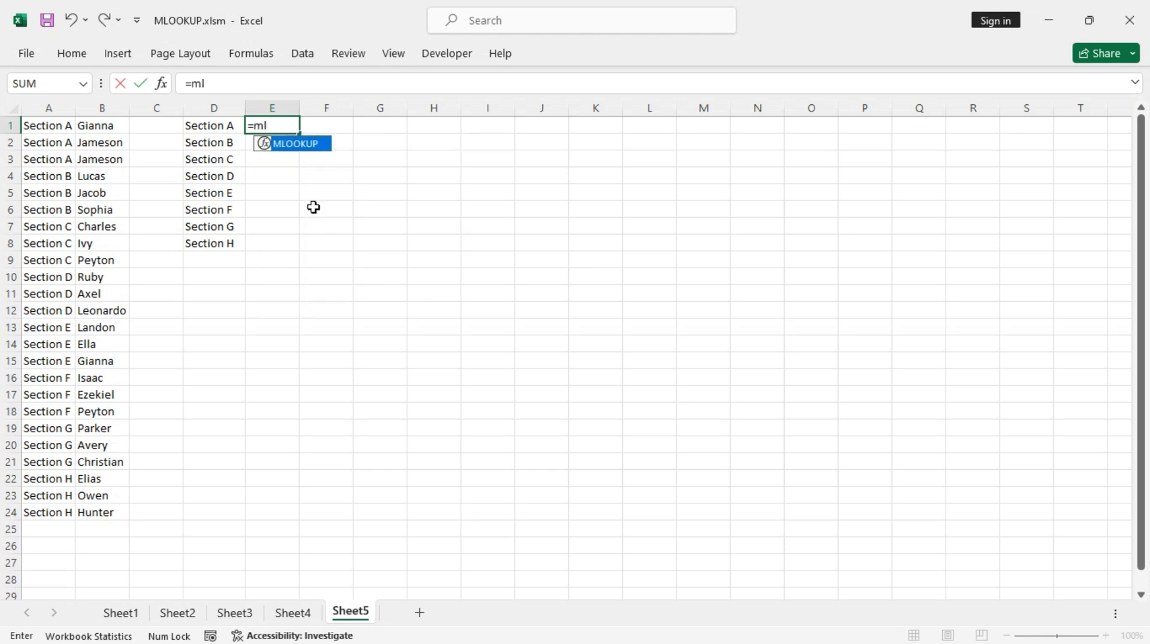
key("Tab")
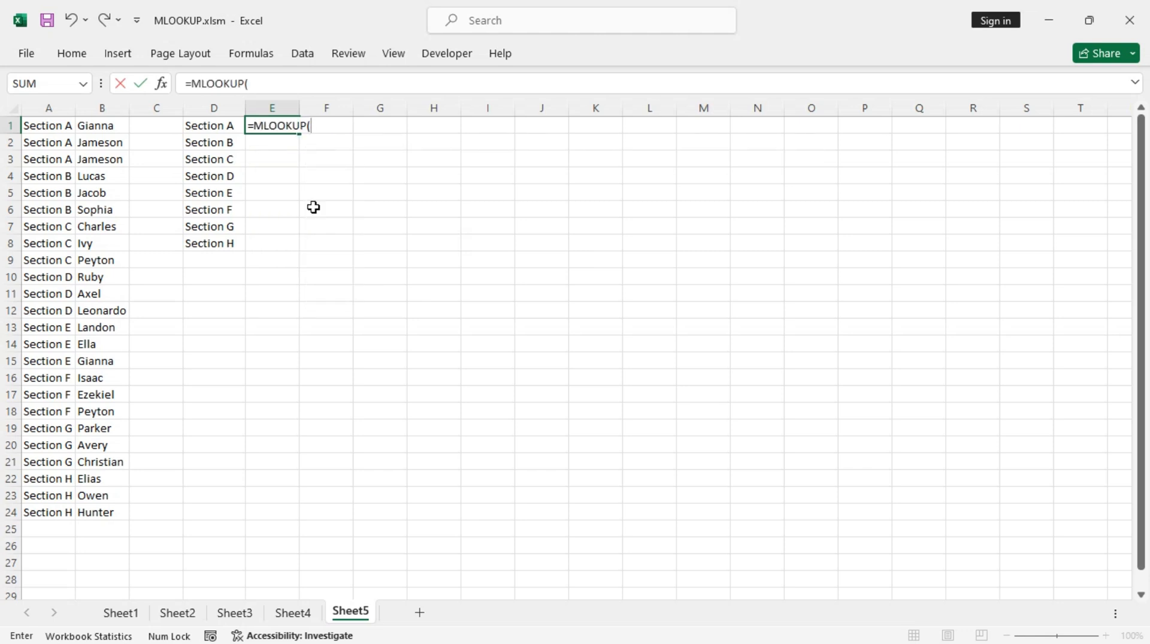
left_click(212, 125)
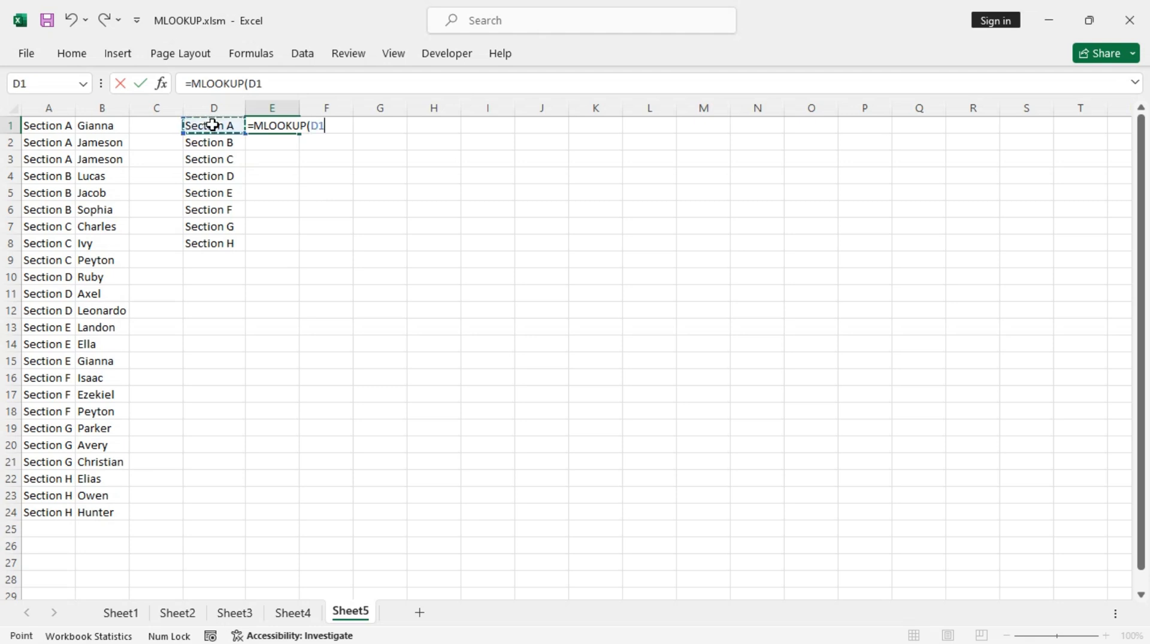
type(",")
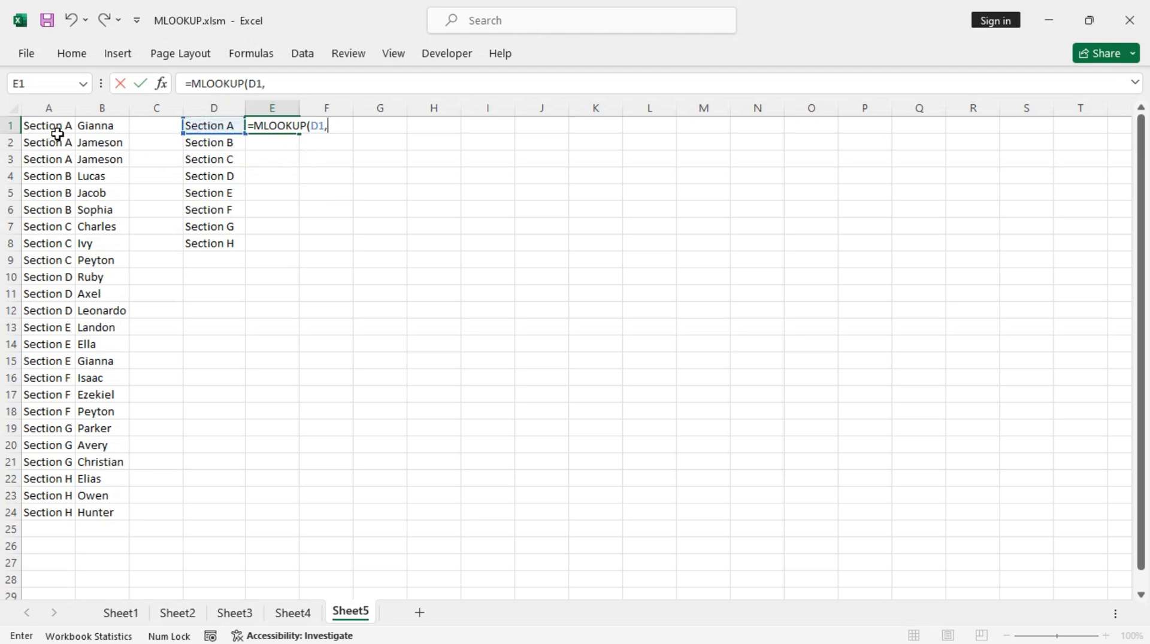
Complete the MLOOKUP formula in E1 with the table range $A$1:$B$24 and column index 2.
left_click_drag(52, 129, 124, 511)
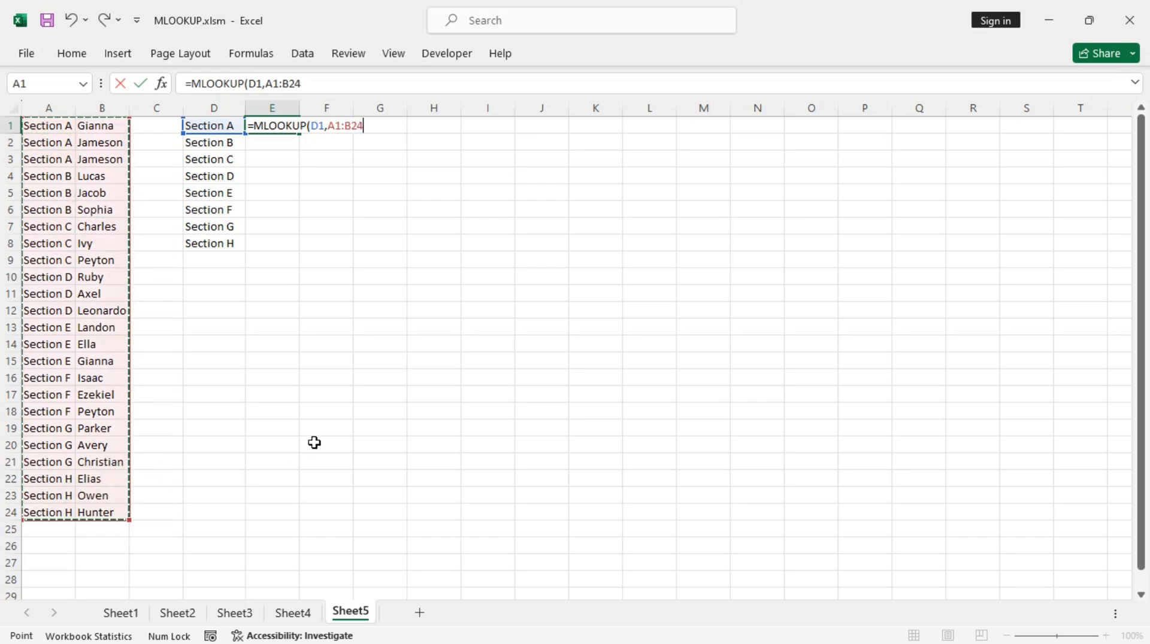
key("F4")
type(",")
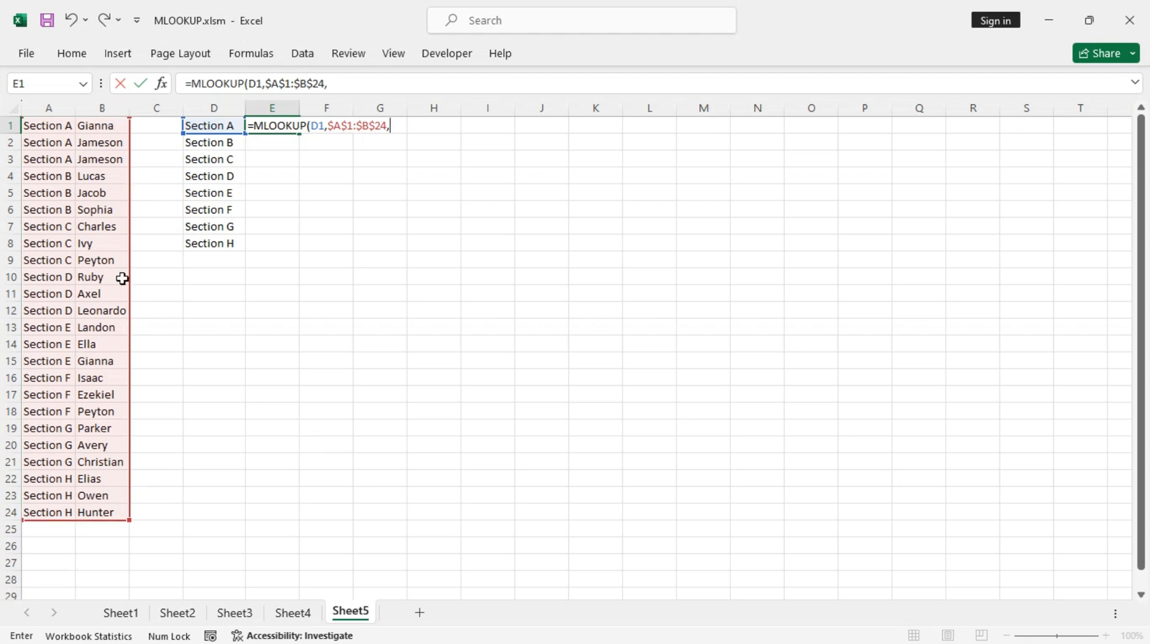
type("2")
key("Return")
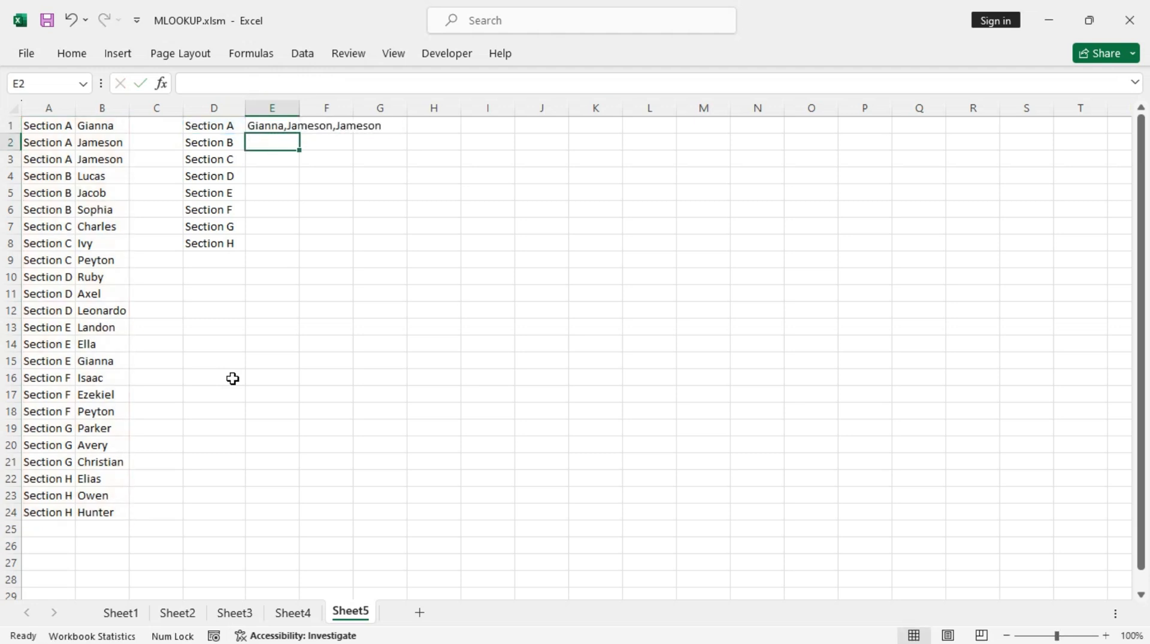
Fill the MLOOKUP formula from E1 down through E8 and check the formula in E8.
left_click(282, 122)
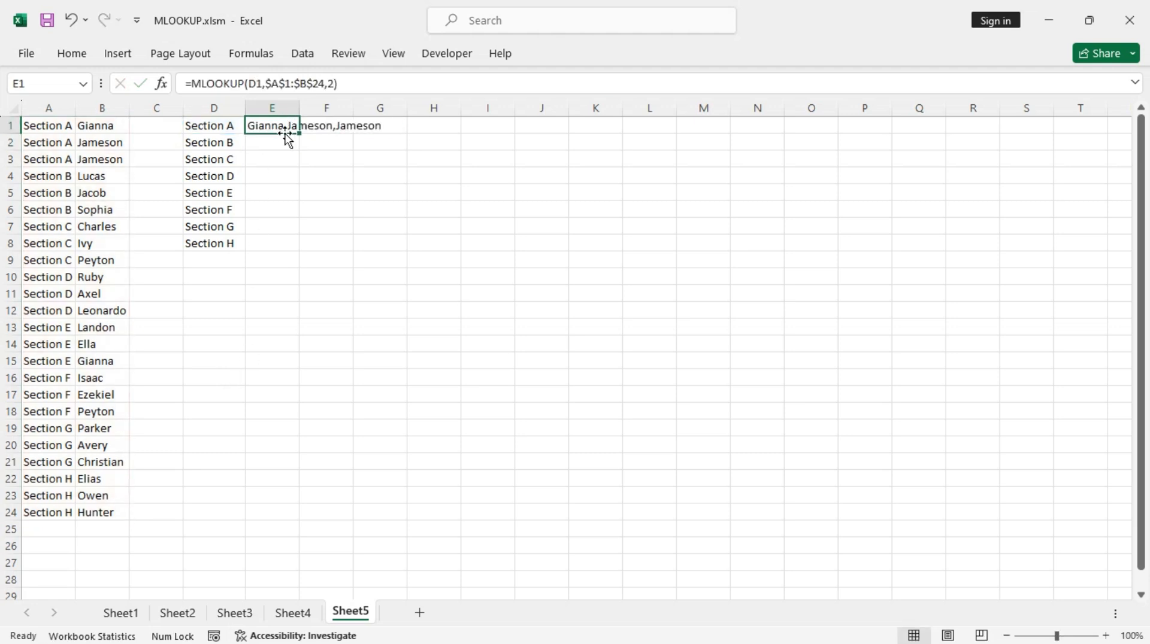
left_click_drag(300, 133, 302, 255)
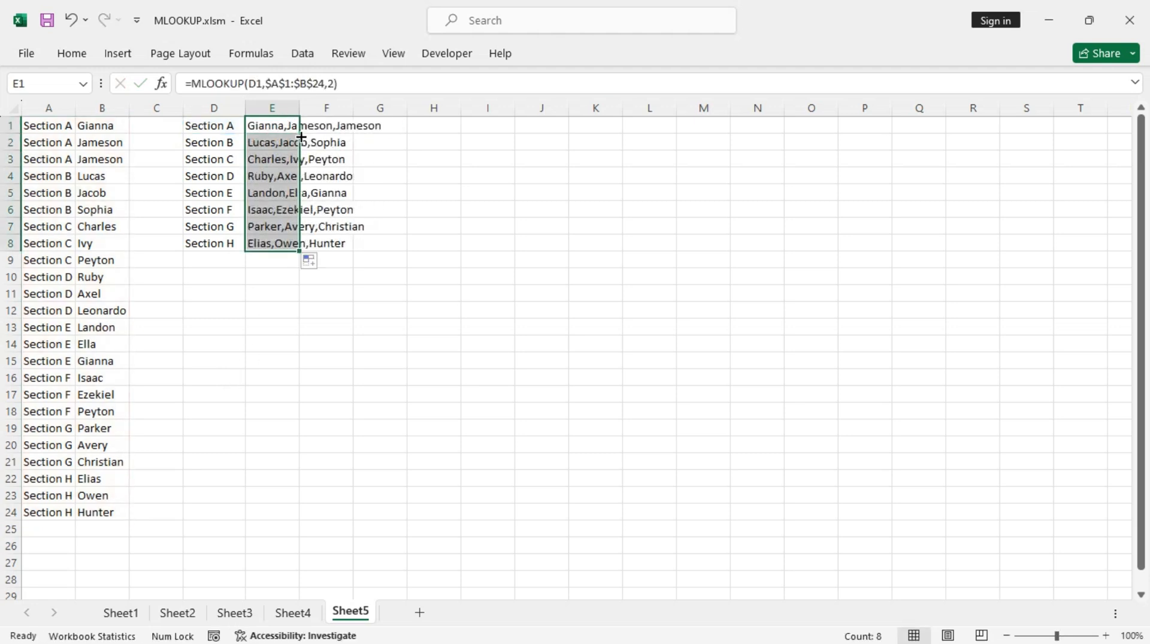
left_click(275, 246)
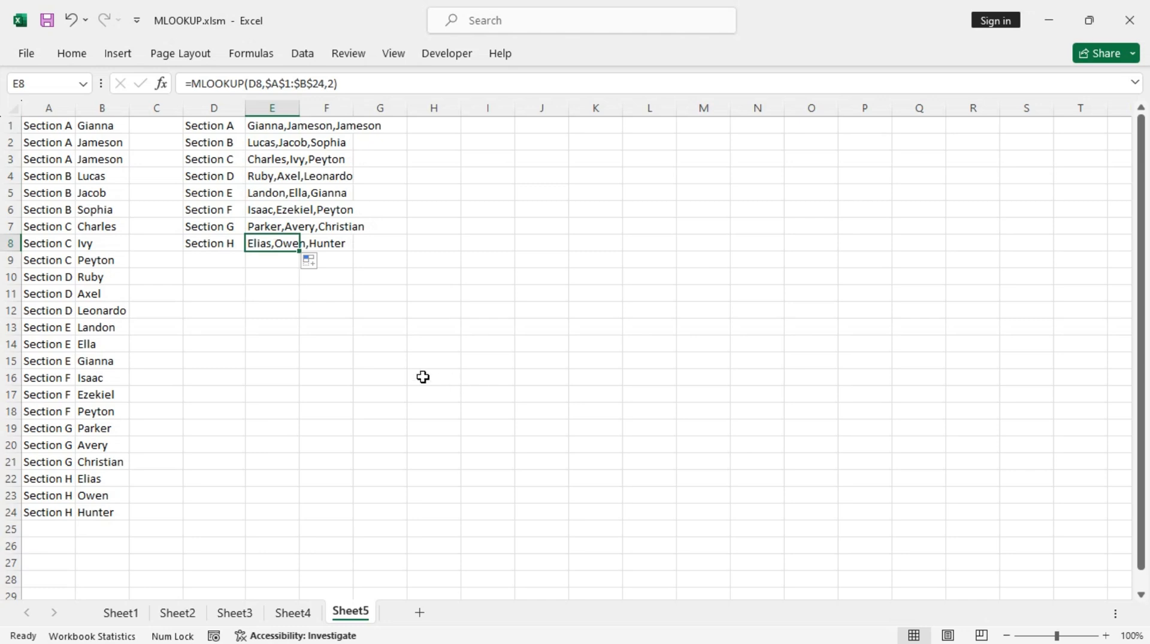